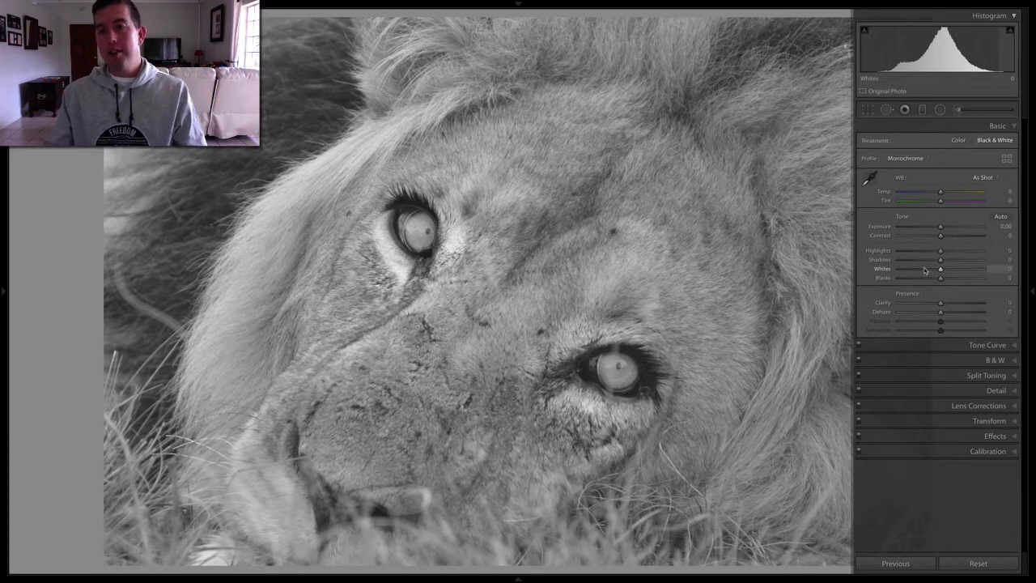
Set the lion photo's Whites to +48, Blacks to -48, Dehaze to +25 and Clarity to +13
drag(940, 268, 921, 278)
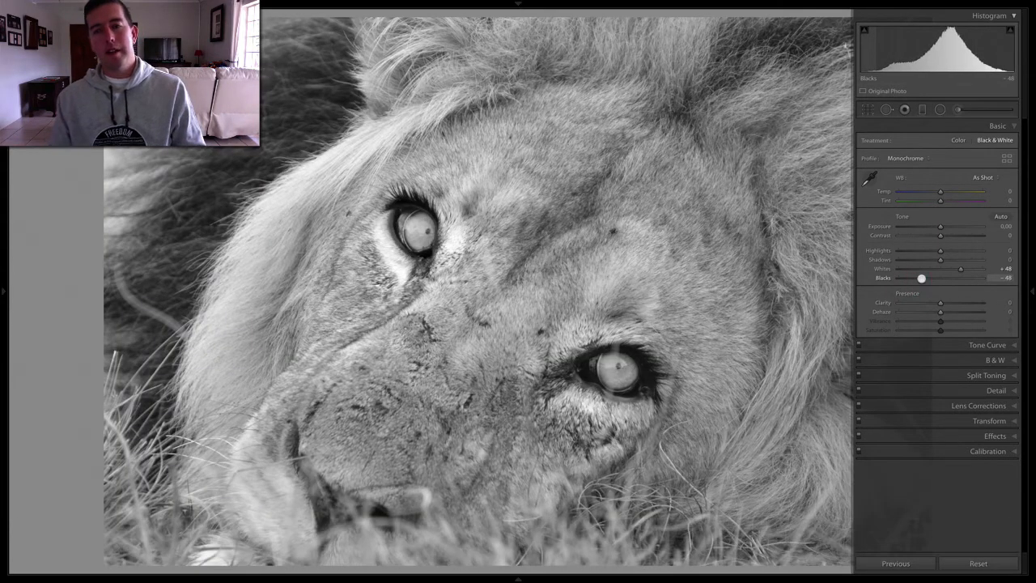
key(Tab)
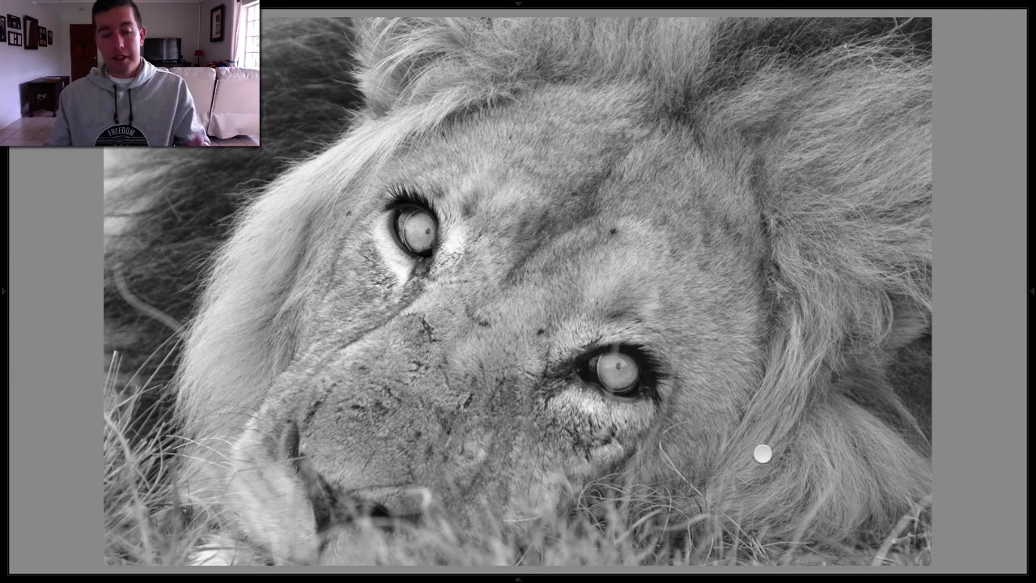
mouse_move(1032, 295)
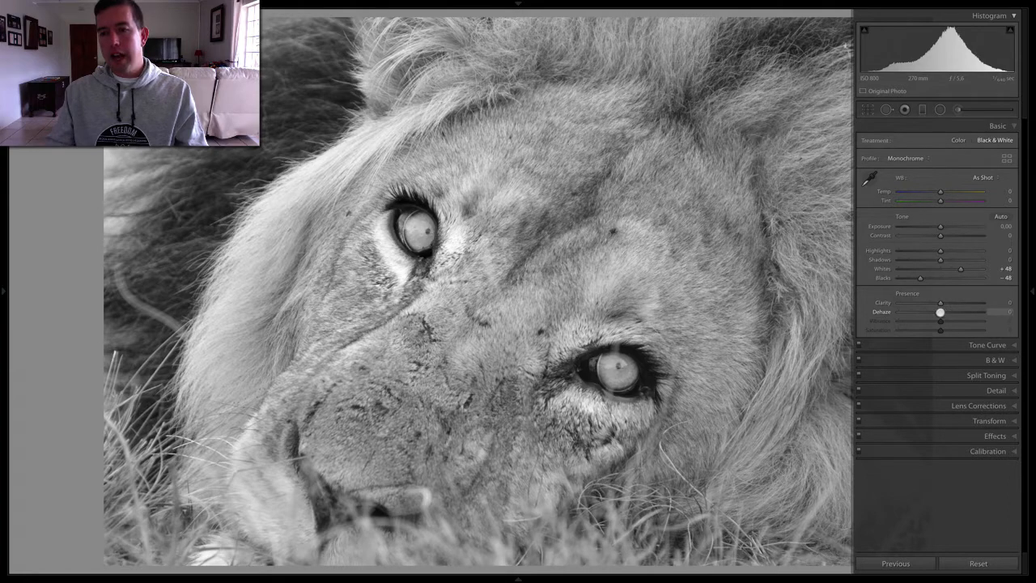
drag(940, 311, 950, 312)
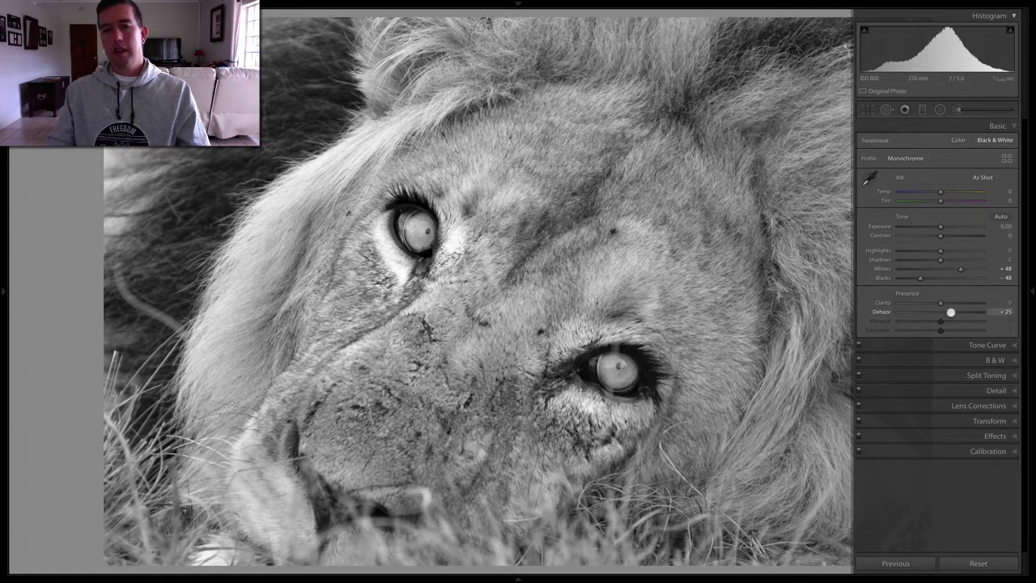
drag(939, 302, 944, 302)
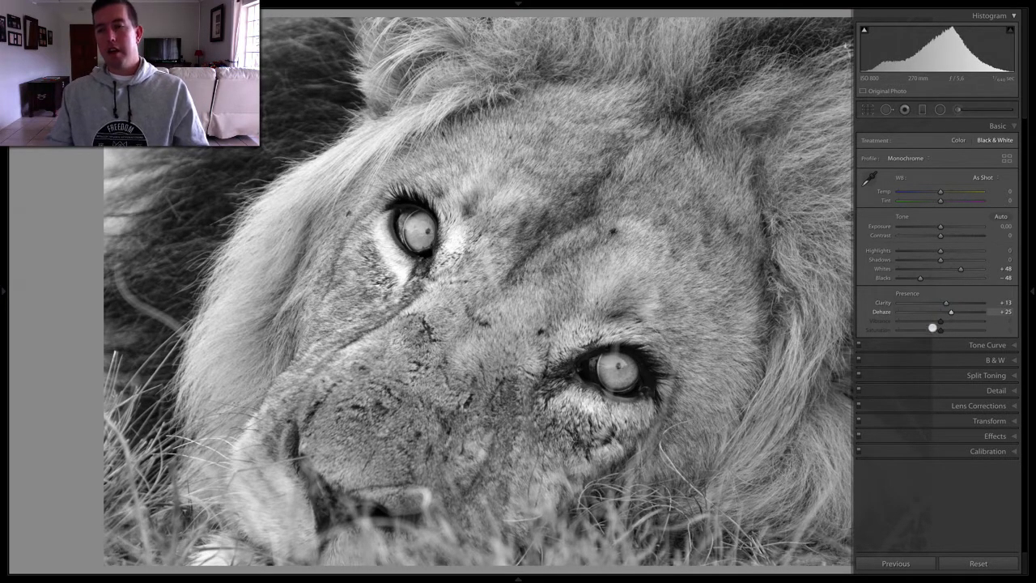
Add gentle contrast with the tone curve by setting Lights to +10 and Darks to -6
click(1009, 345)
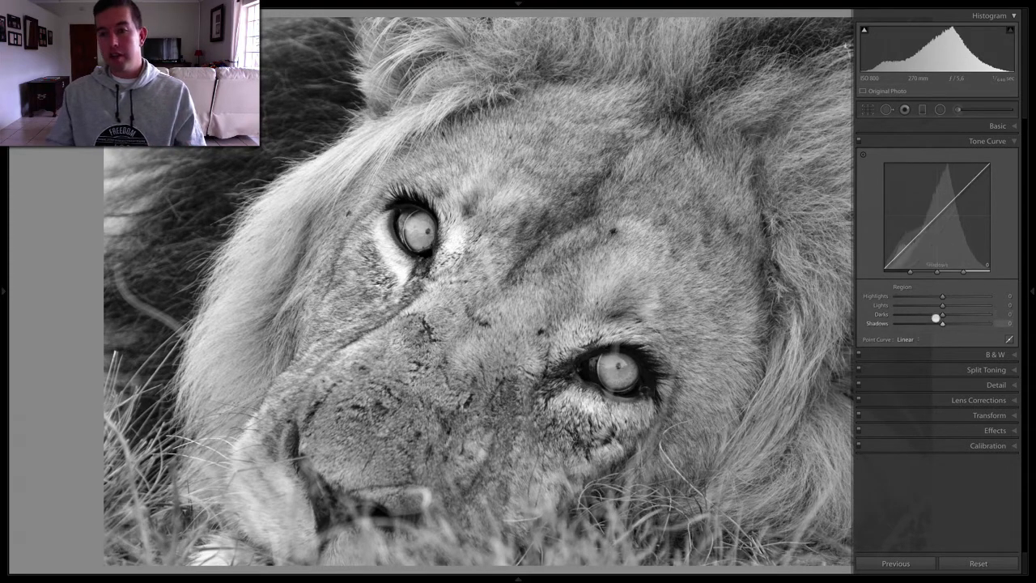
drag(943, 306, 946, 306)
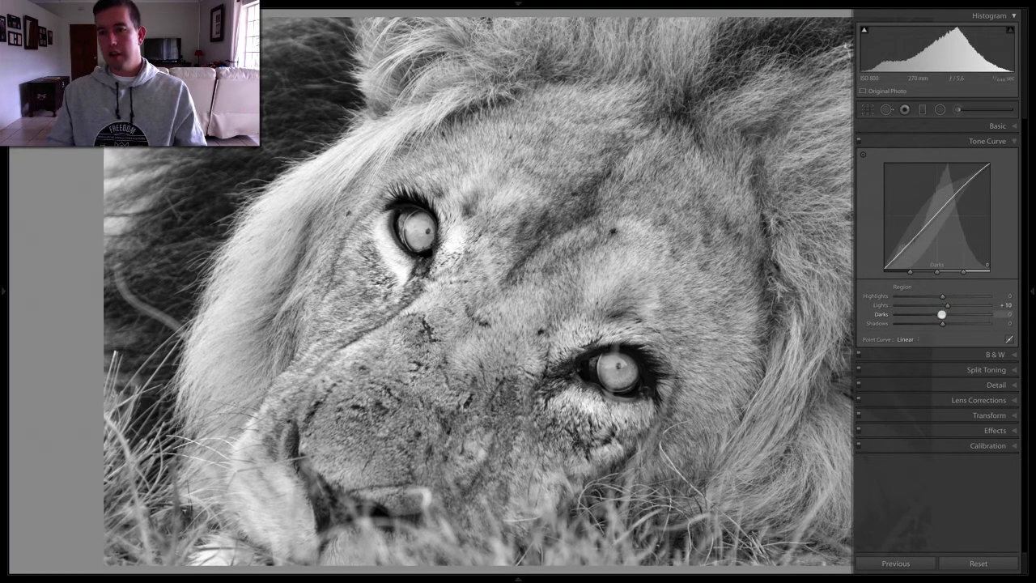
drag(941, 314, 938, 314)
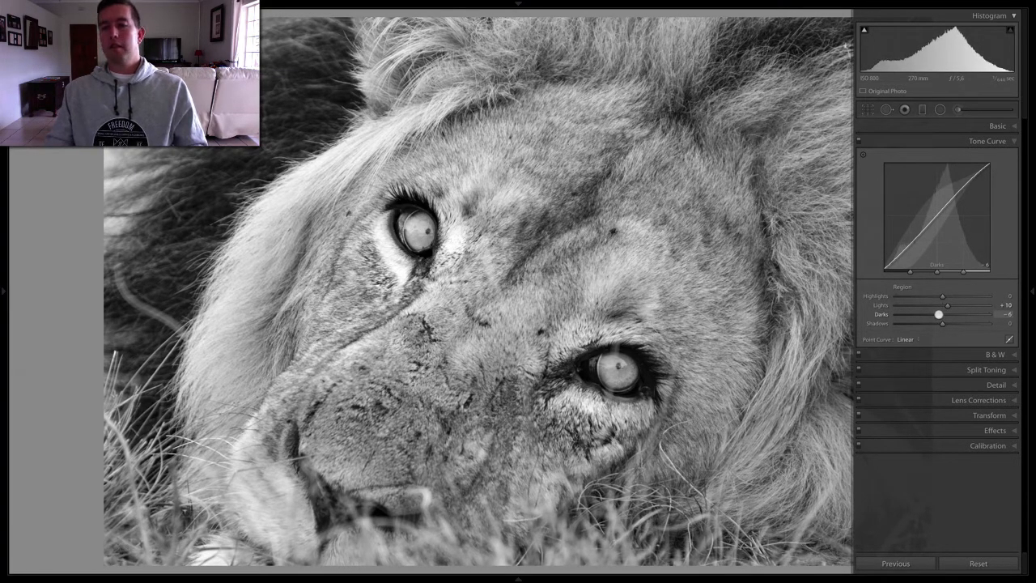
drag(938, 314, 941, 313)
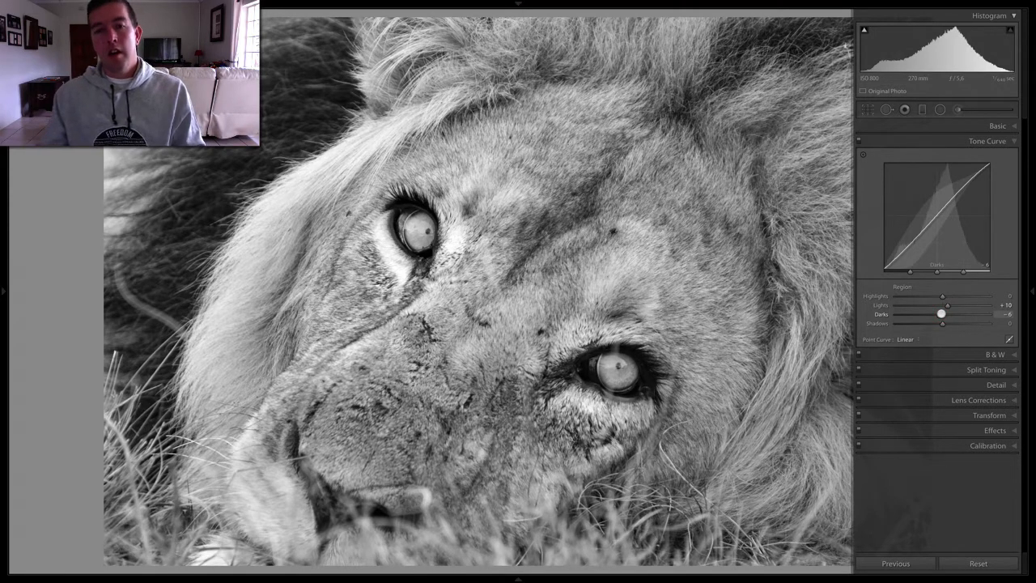
click(1015, 140)
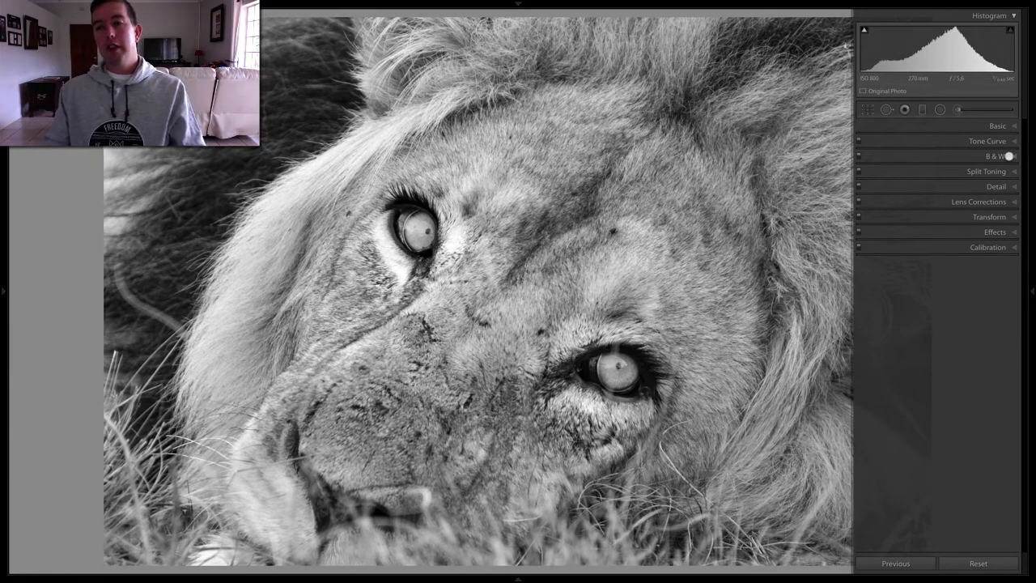
Adjust the black and white mix to Orange +25, Yellow +14, Blue -48 and Purple -30
click(1009, 155)
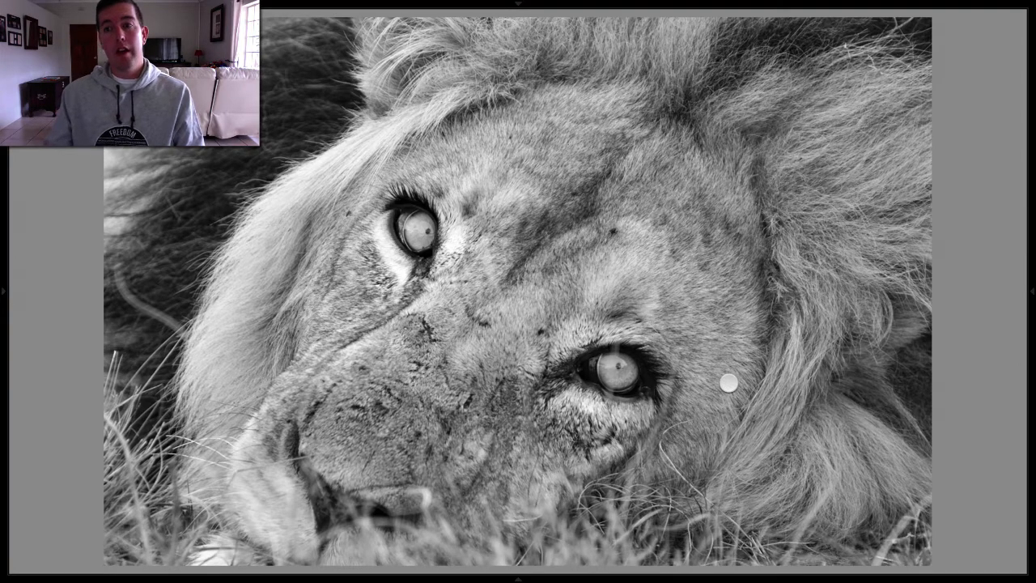
mouse_move(1032, 287)
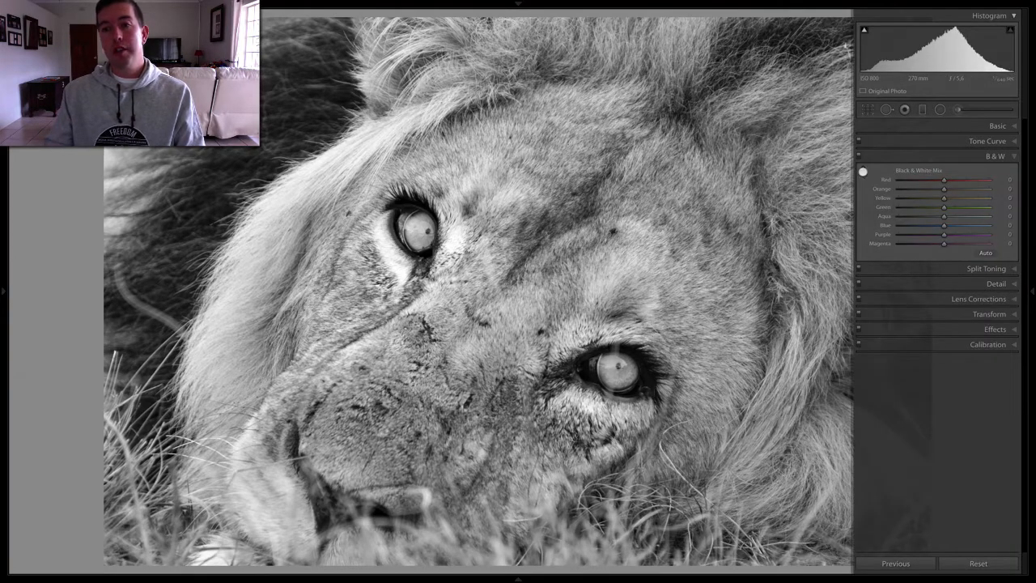
click(863, 173)
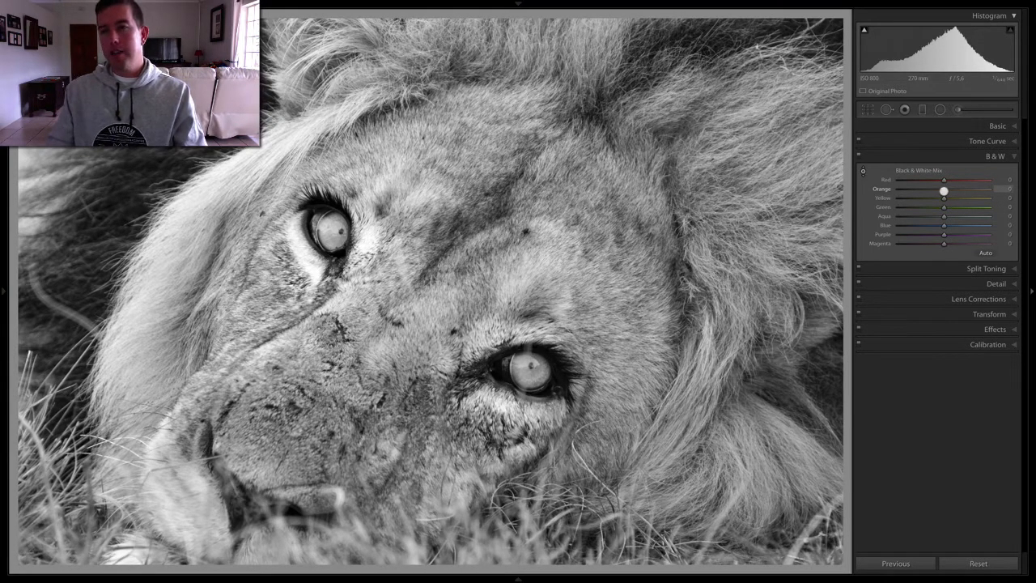
mouse_move(944, 190)
mouse_down()
mouse_move(992, 190)
mouse_move(874, 189)
mouse_move(982, 191)
mouse_move(955, 192)
mouse_up()
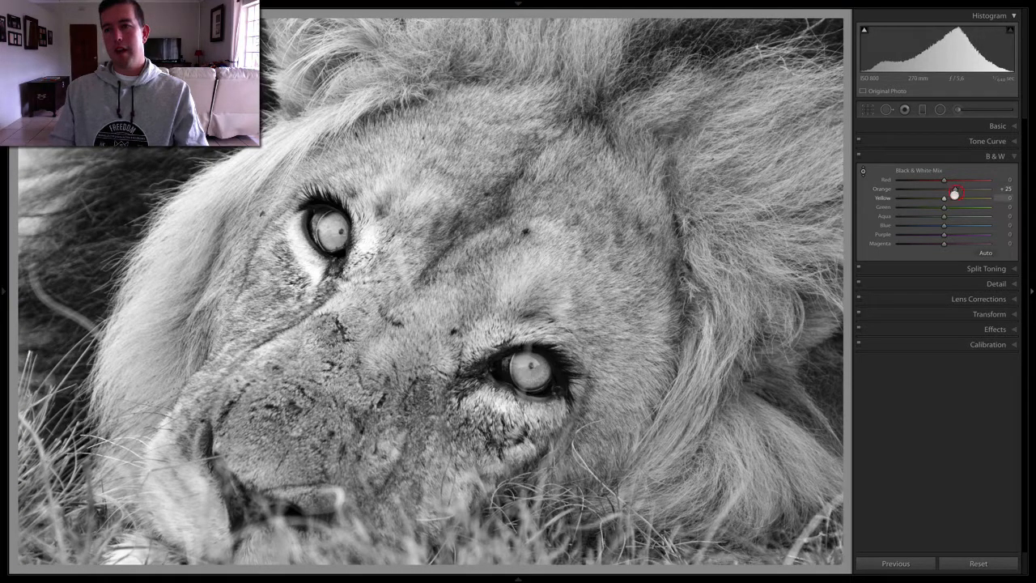
drag(944, 198, 949, 199)
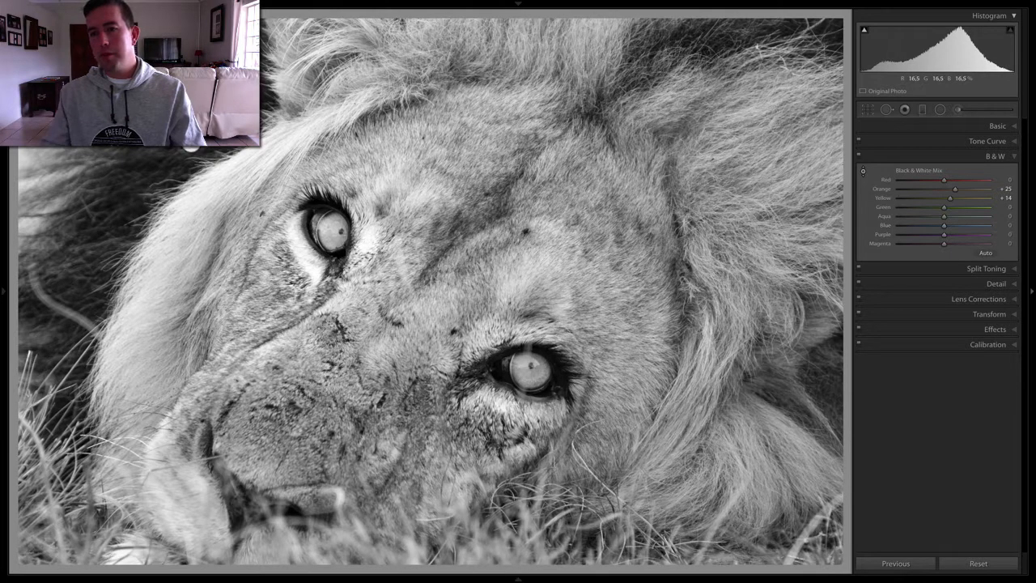
drag(944, 225, 920, 225)
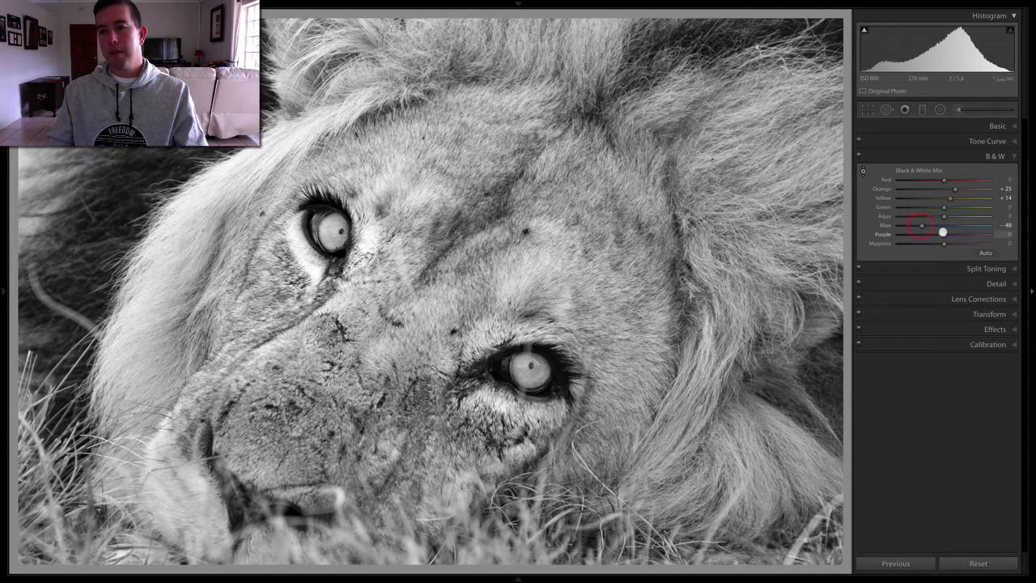
drag(942, 234, 935, 233)
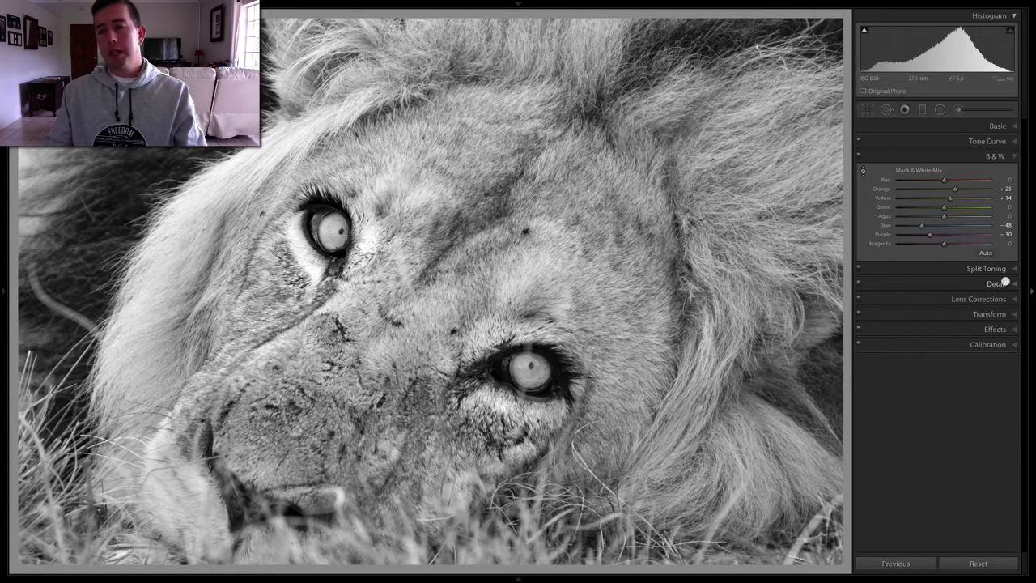
Sharpen the photo with an Amount of 43 and Masking of 86, previewing the mask while setting it
click(1011, 283)
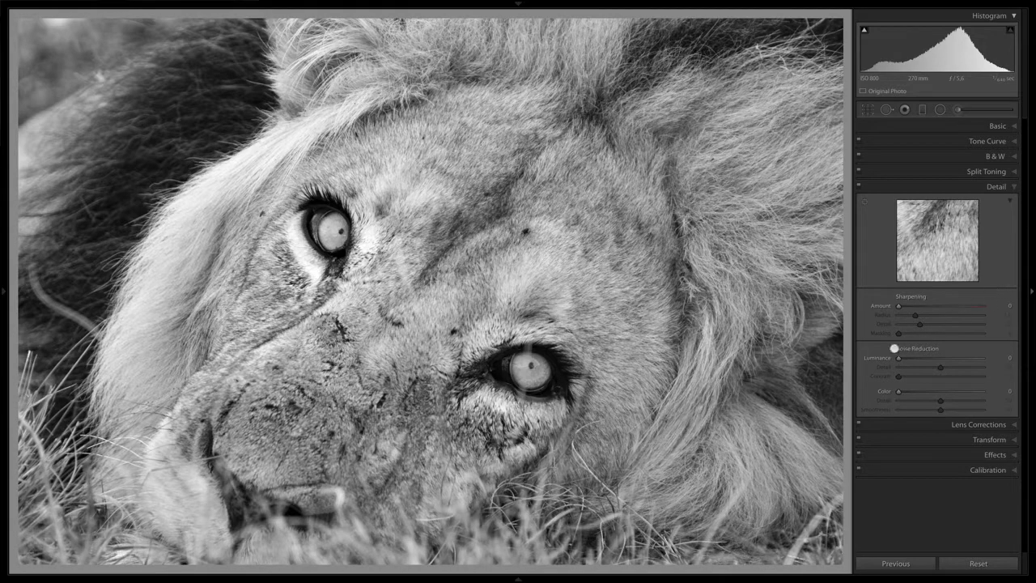
drag(896, 305, 901, 306)
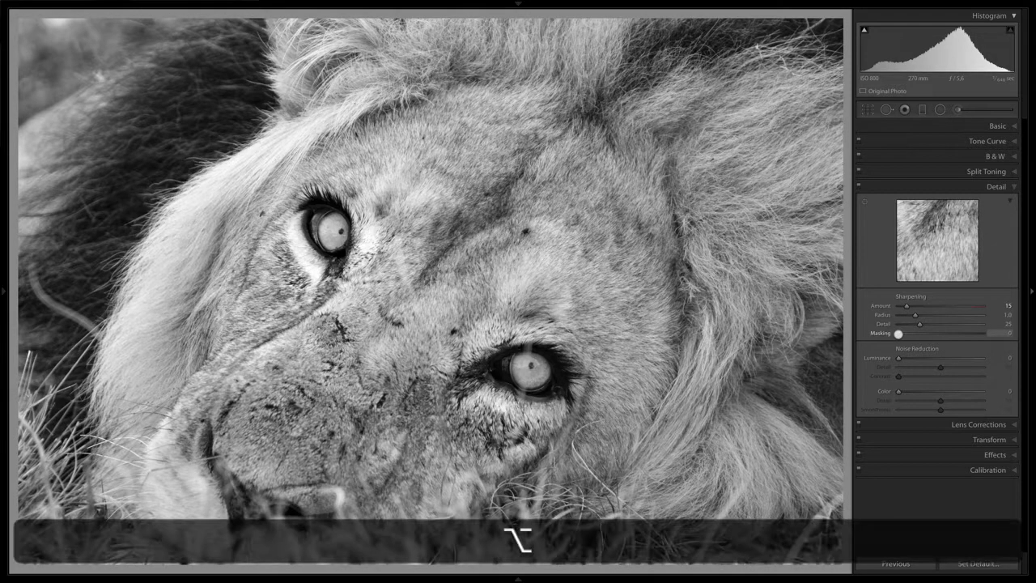
drag(897, 333, 918, 333)
drag(923, 333, 972, 334)
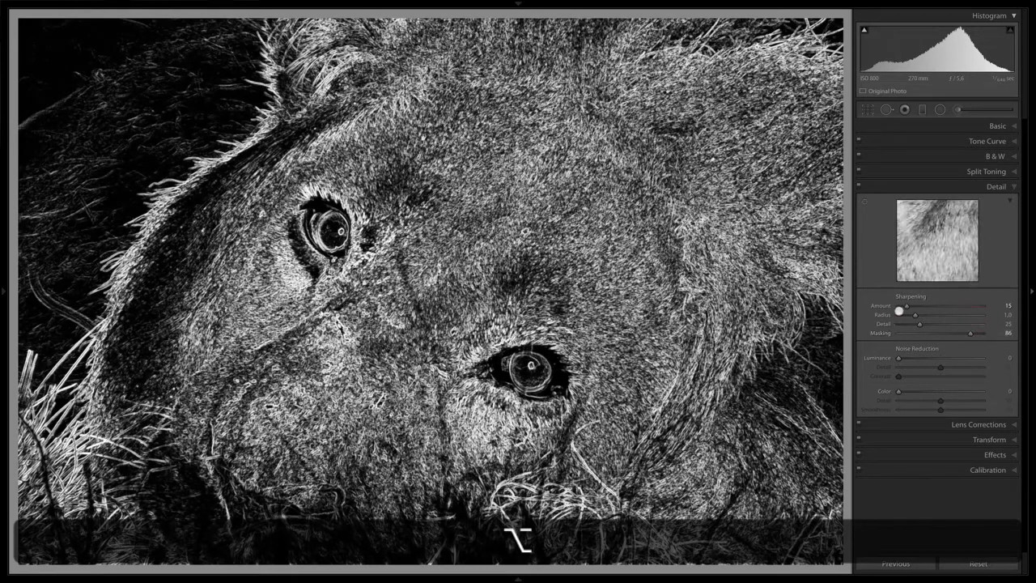
drag(906, 307, 921, 307)
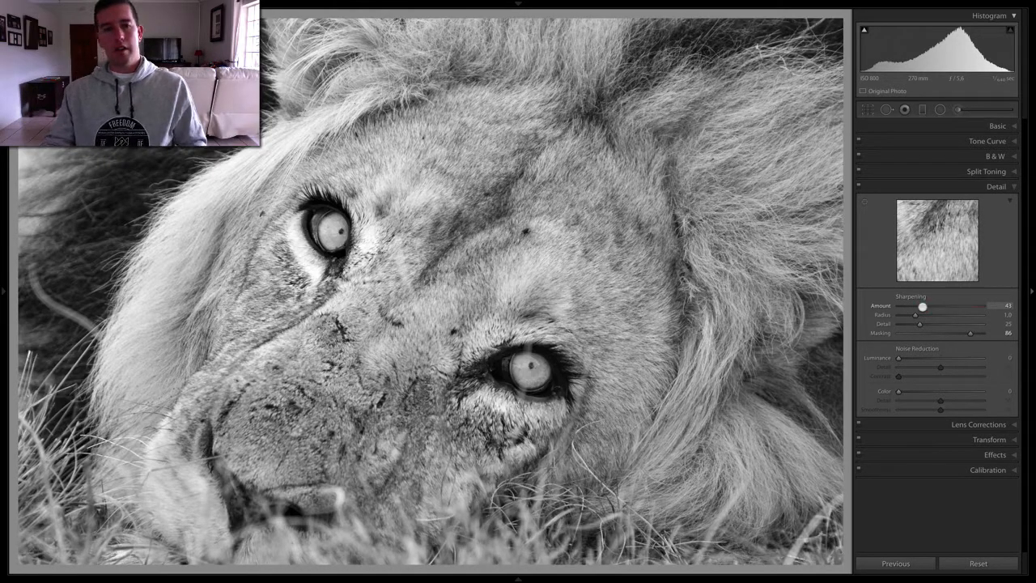
click(1009, 186)
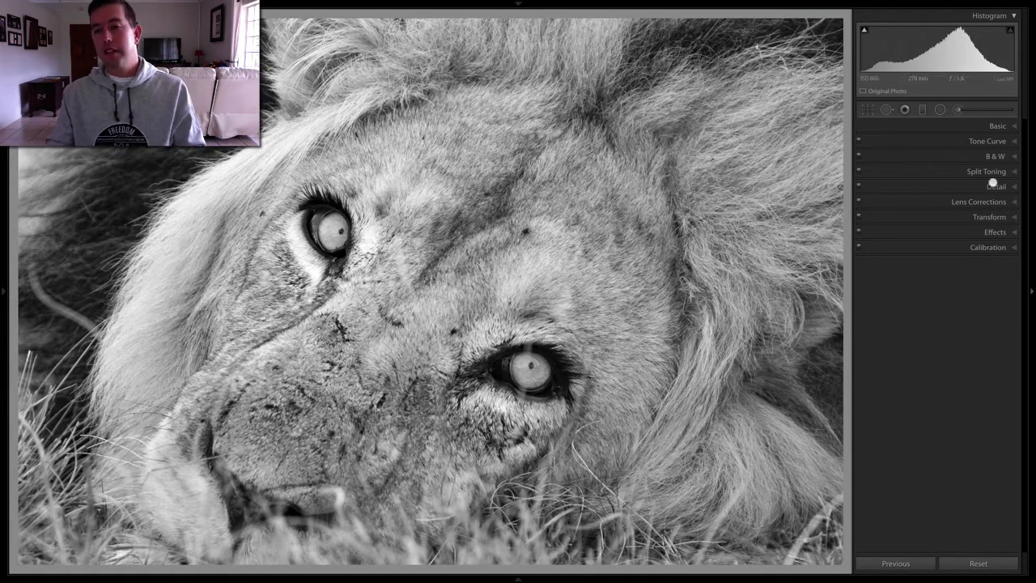
Apply a subtle dark post-crop vignette with Amount -8 and Midpoint 10
click(1012, 232)
drag(941, 265, 932, 264)
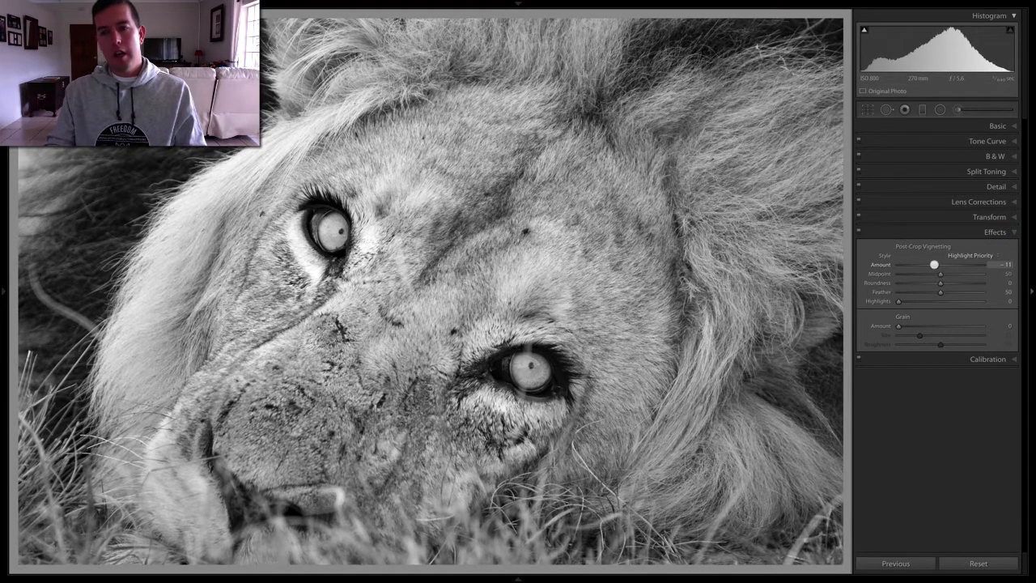
mouse_move(934, 265)
mouse_down()
mouse_move(888, 265)
mouse_move(935, 266)
mouse_up()
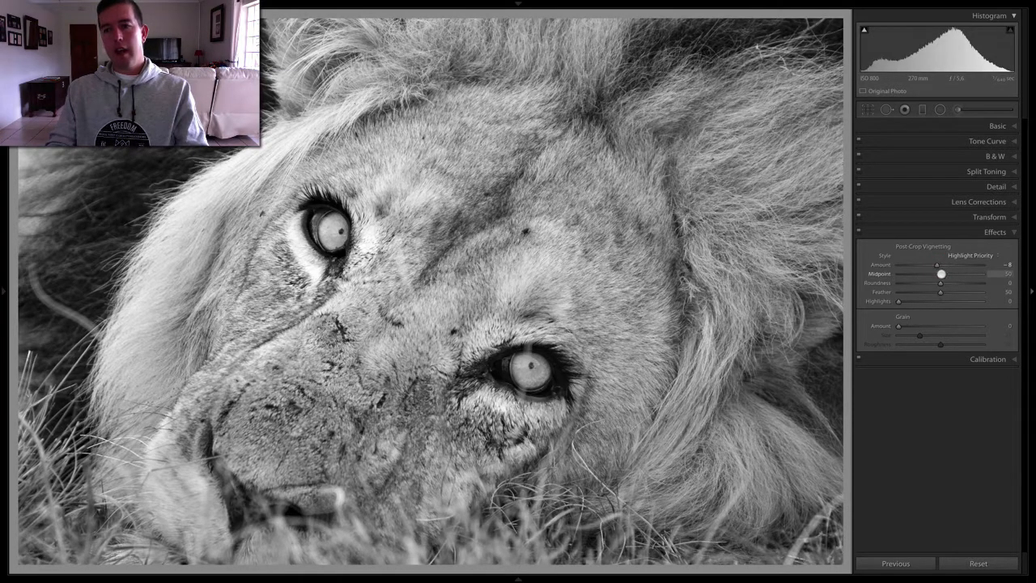
drag(940, 275, 908, 275)
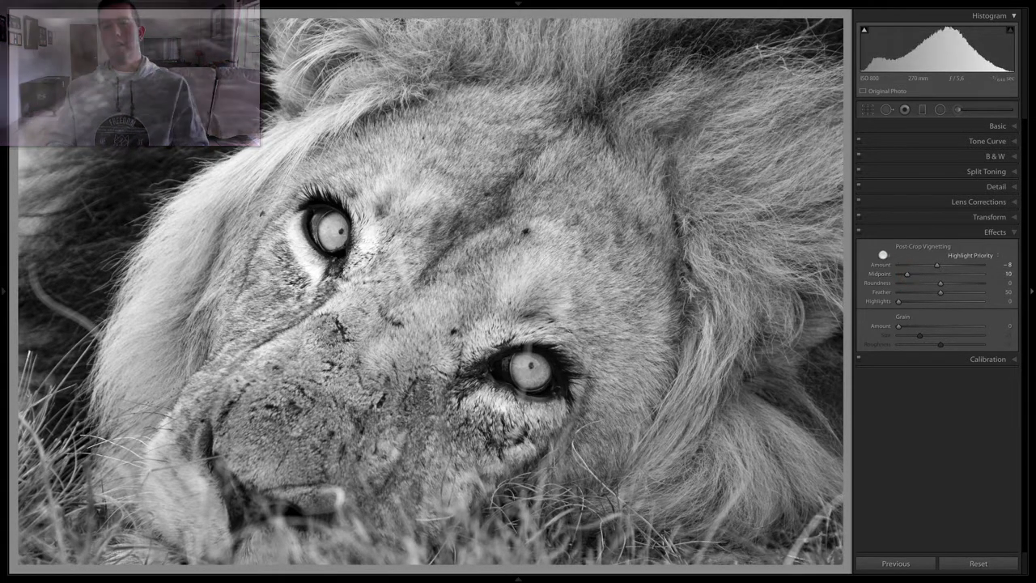
Compare the photo with and without the vignette, and set the vignette Amount to -9
click(858, 233)
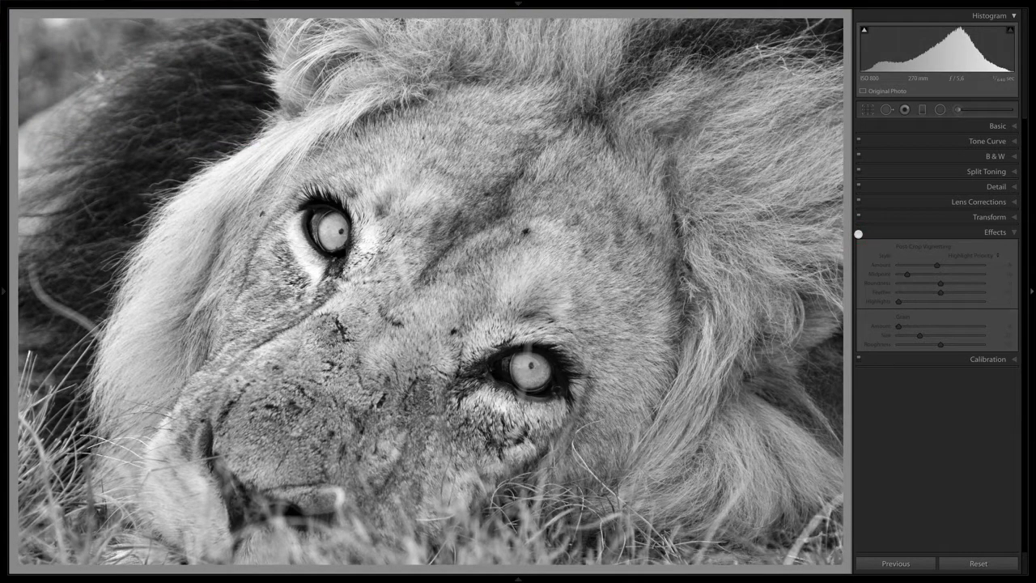
click(857, 233)
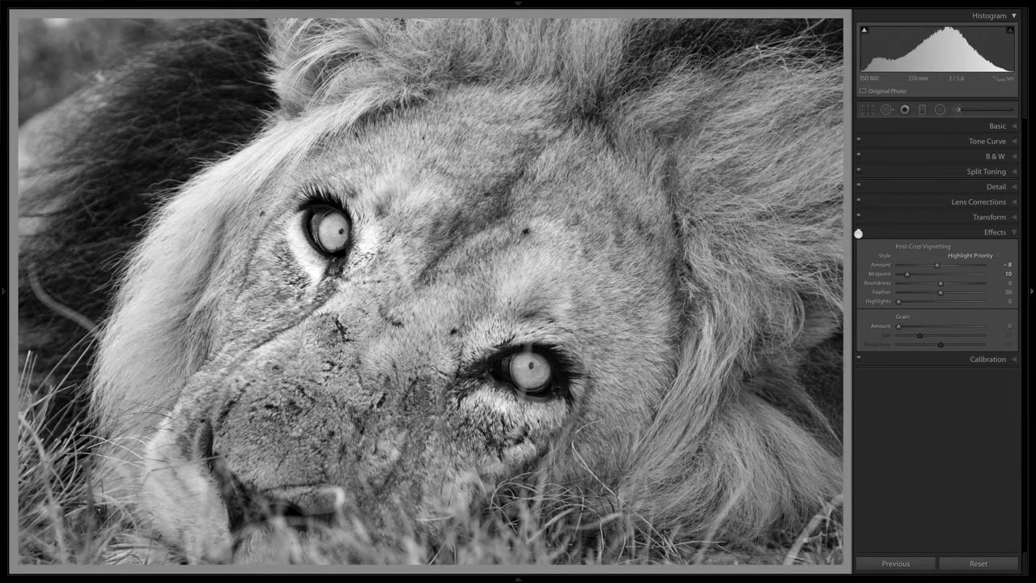
click(858, 233)
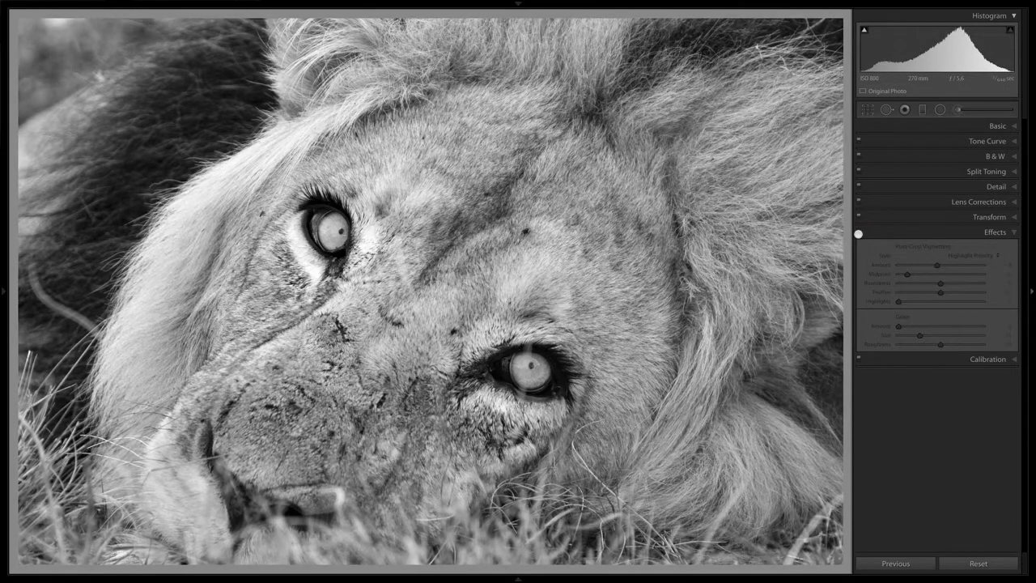
click(858, 233)
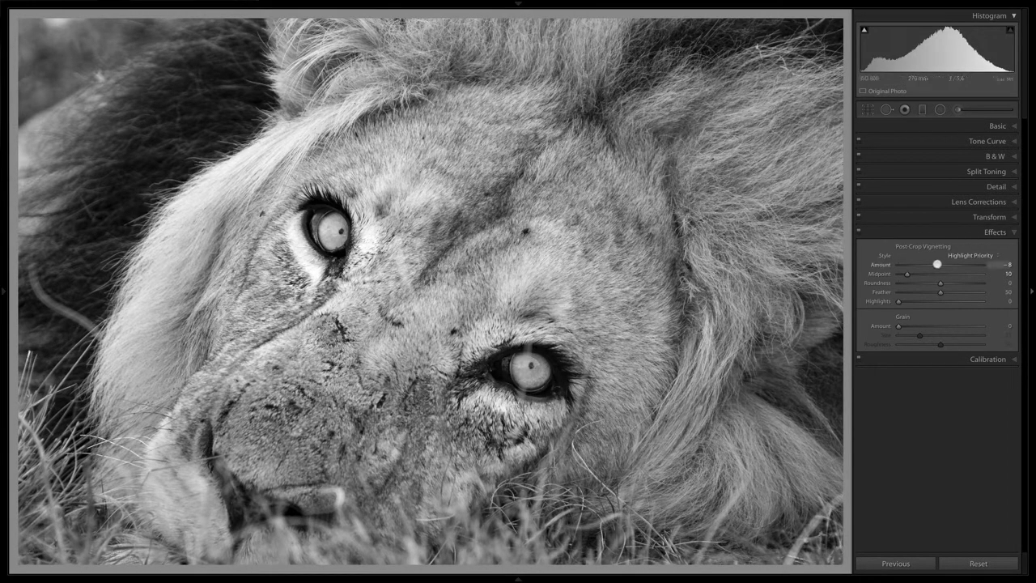
drag(937, 263, 936, 264)
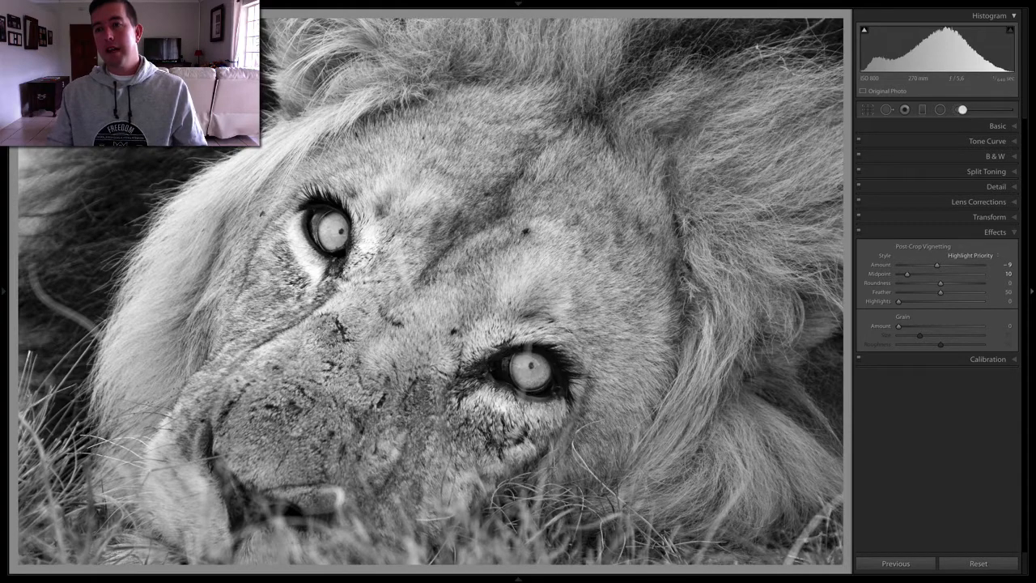
Start an Adjustment Brush mask with all effects at zero on the mane beside the face and set its Exposure to 0.92
click(959, 109)
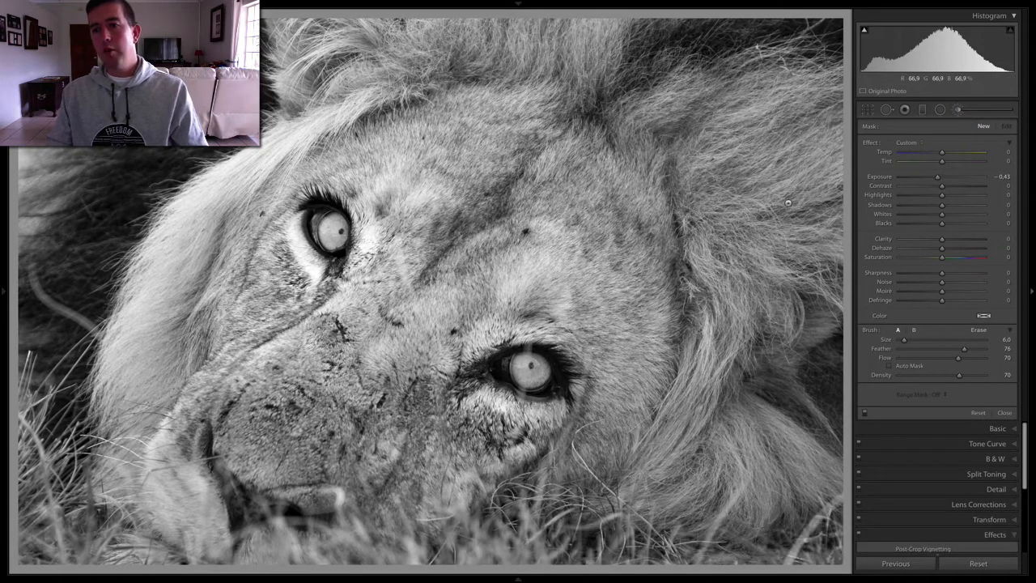
double_click(879, 177)
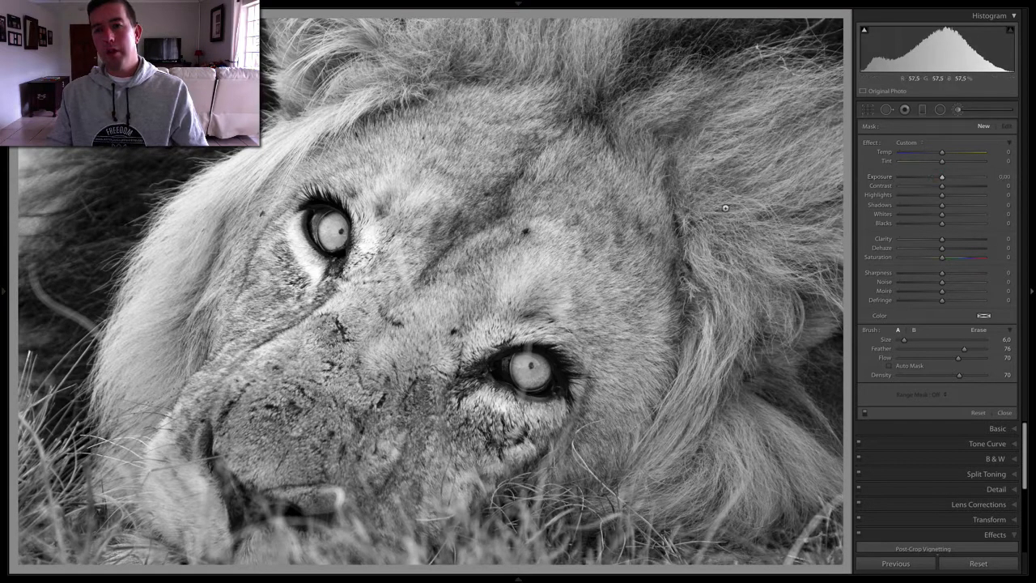
mouse_move(725, 209)
mouse_down()
mouse_move(738, 136)
mouse_move(777, 142)
mouse_move(806, 182)
mouse_move(741, 210)
mouse_up()
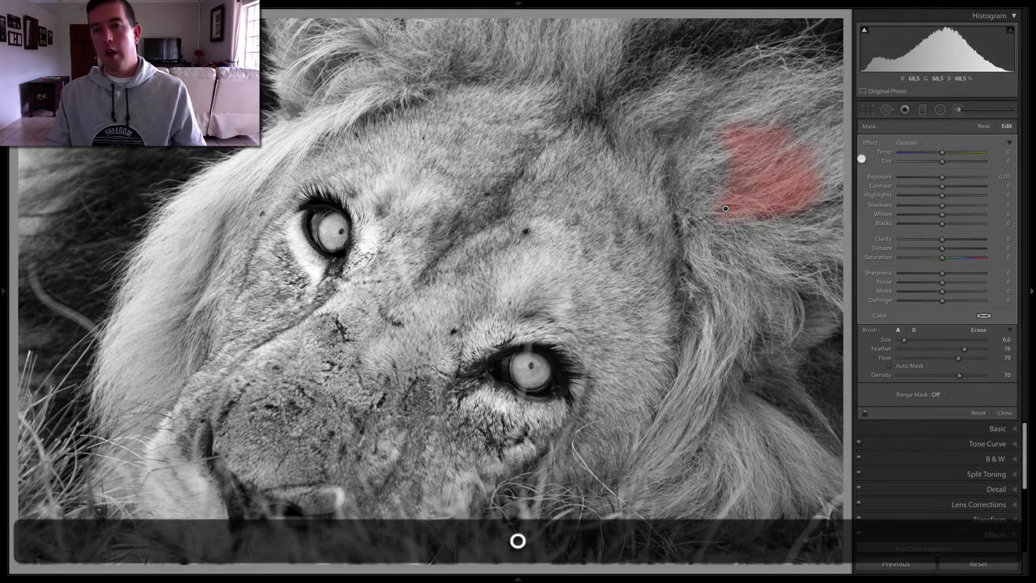
drag(940, 177, 951, 176)
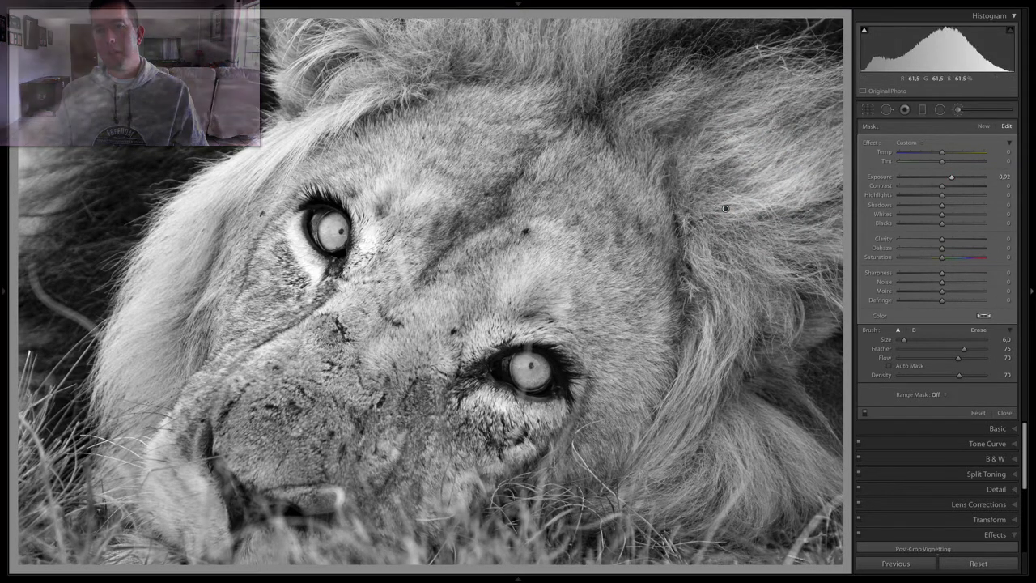
Brighten the large mane area behind the lower eye with the brush, reducing the brush size from 22 to 10 for finer strands
mouse_move(782, 93)
mouse_down()
mouse_move(712, 191)
mouse_move(719, 217)
mouse_up()
scroll(719, 217, up, 3)
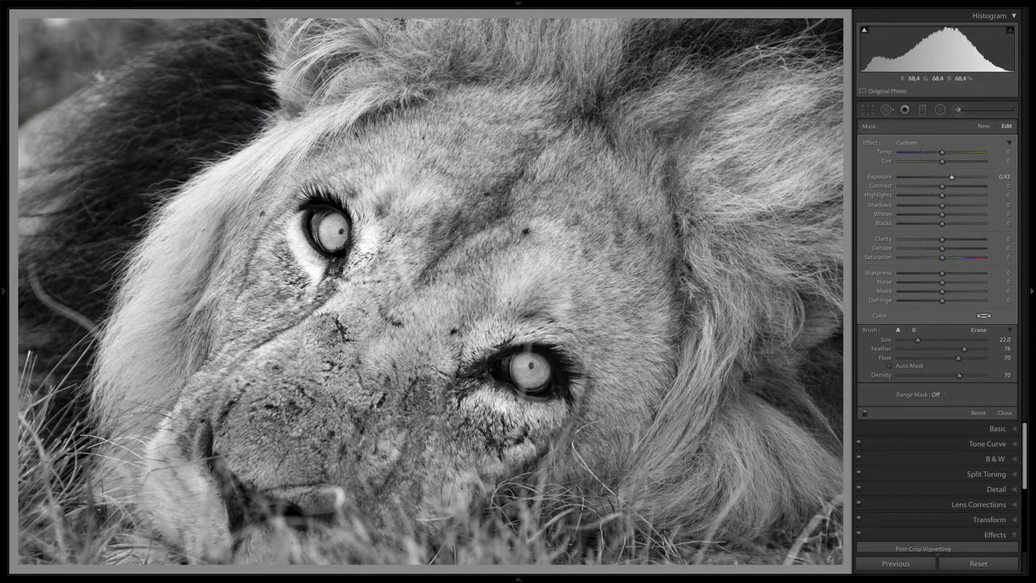
mouse_move(728, 226)
mouse_down()
mouse_move(762, 254)
mouse_move(810, 225)
mouse_move(751, 144)
mouse_up()
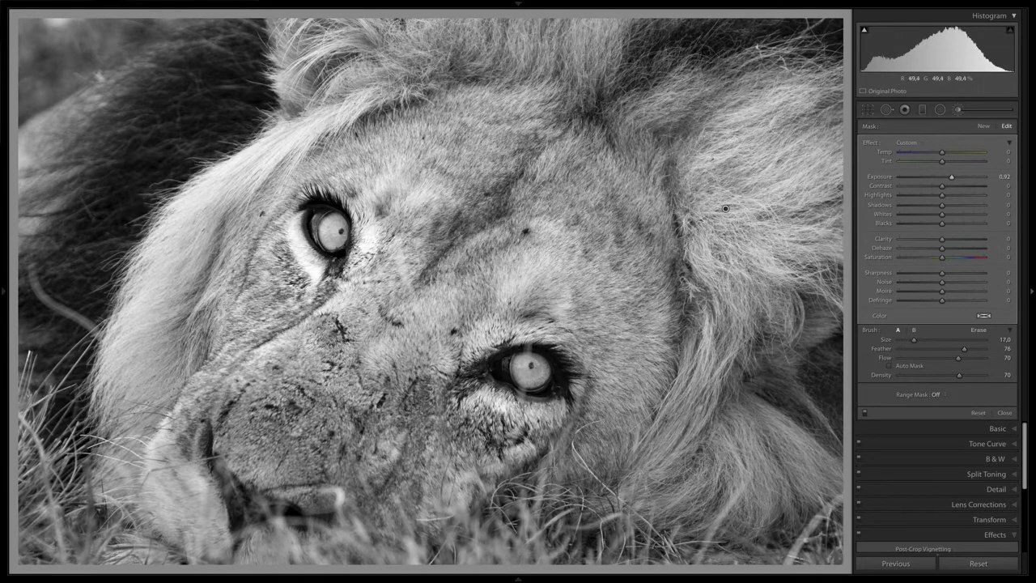
mouse_move(694, 112)
mouse_down()
mouse_move(673, 121)
mouse_move(735, 105)
mouse_move(816, 131)
mouse_up()
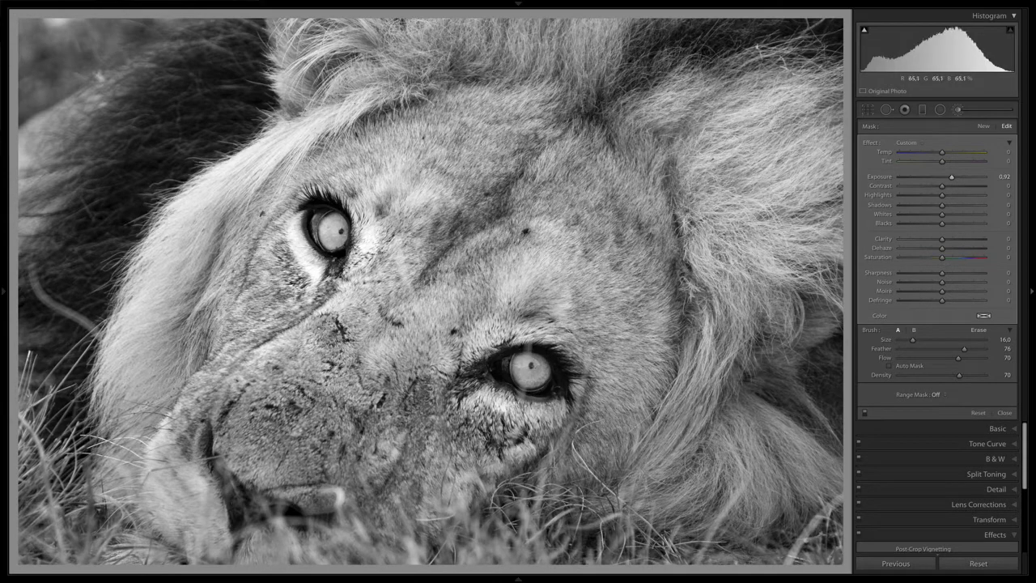
mouse_move(724, 319)
mouse_down()
mouse_move(696, 408)
mouse_move(712, 429)
mouse_up()
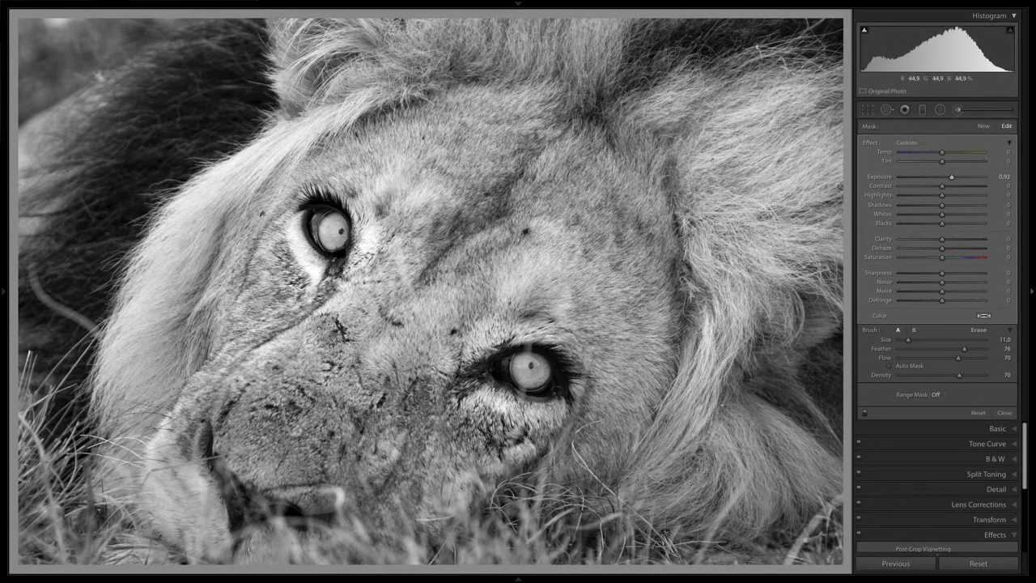
drag(794, 312, 785, 299)
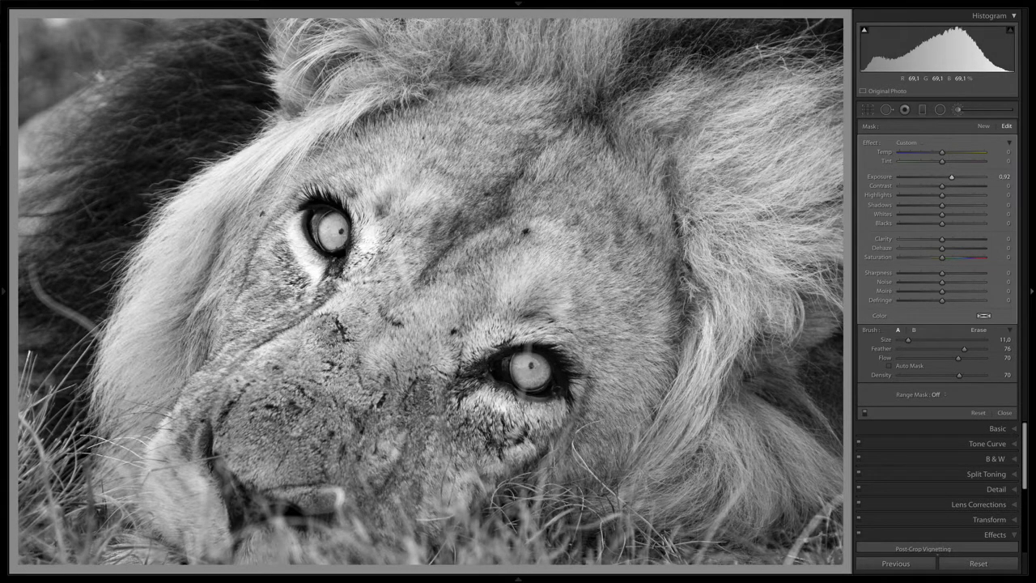
mouse_move(741, 420)
mouse_down()
mouse_move(752, 440)
mouse_move(788, 452)
mouse_move(766, 470)
mouse_move(726, 377)
mouse_up()
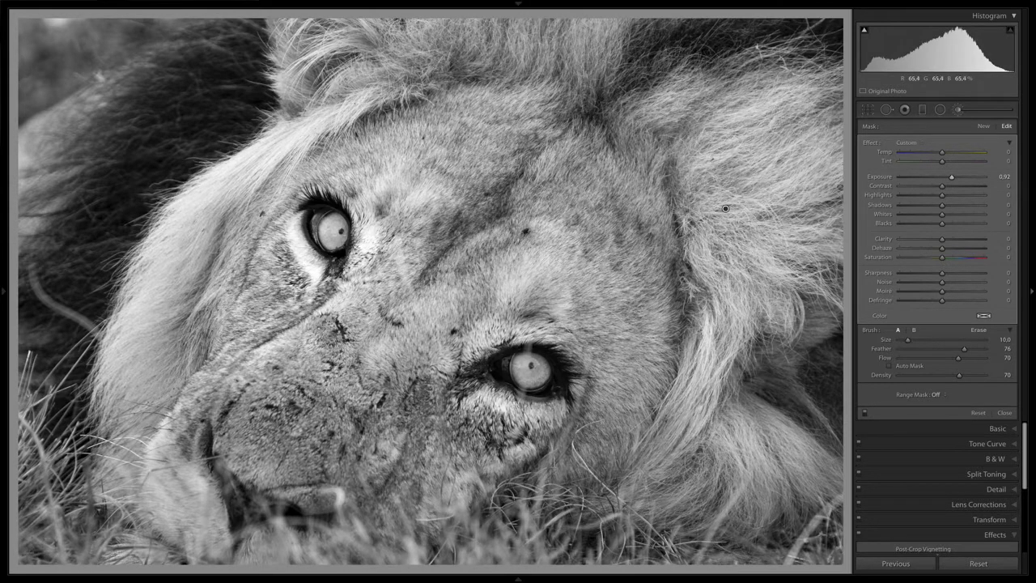
Extend the brightening mask over the mane above the forehead and the light fur along the far side of the face
drag(655, 118, 652, 123)
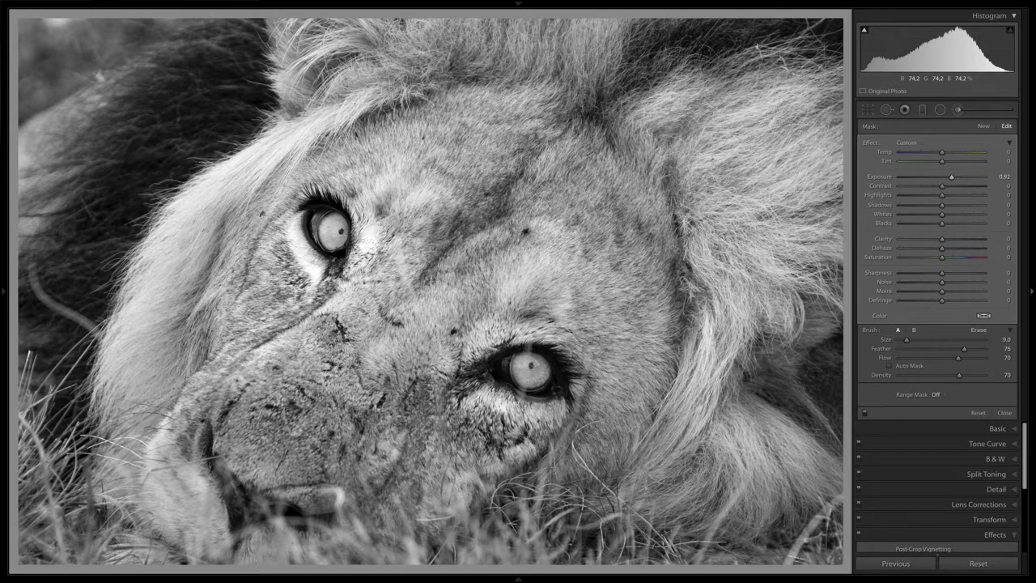
drag(589, 48, 564, 47)
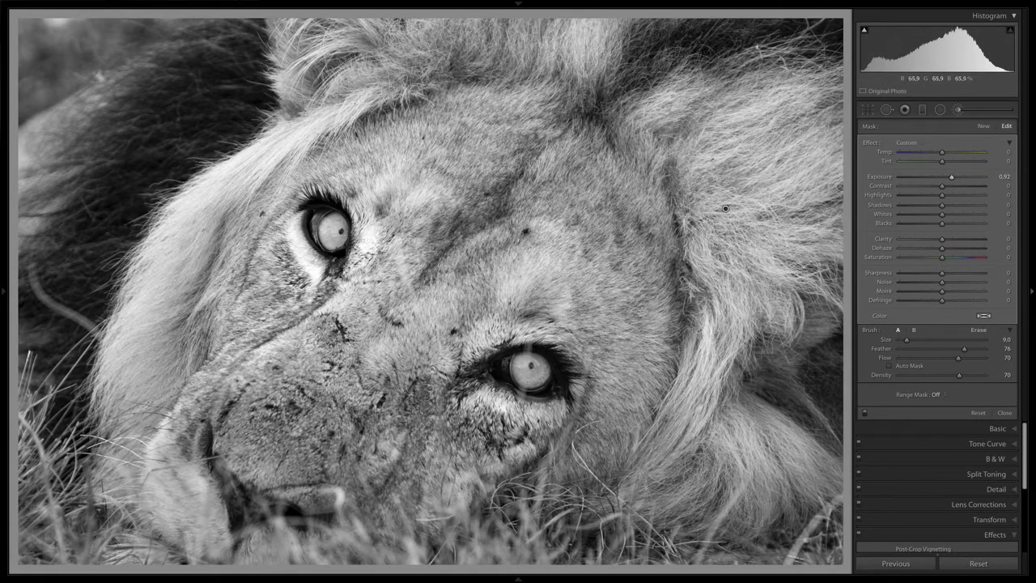
mouse_move(534, 44)
mouse_down()
mouse_move(457, 47)
mouse_move(445, 34)
mouse_up()
drag(466, 73, 389, 69)
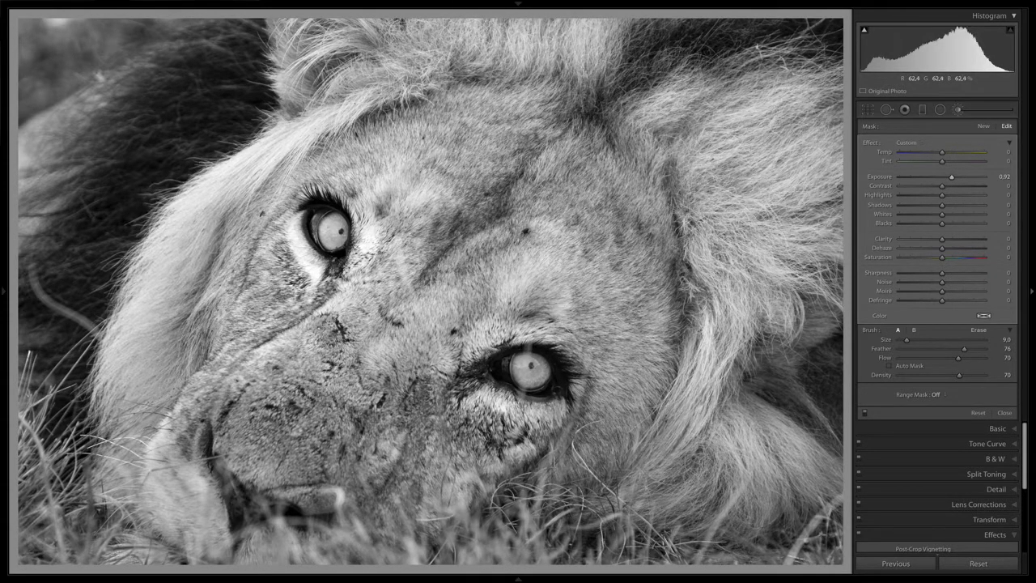
mouse_move(376, 69)
mouse_down()
mouse_move(389, 81)
mouse_move(508, 76)
mouse_move(490, 84)
mouse_up()
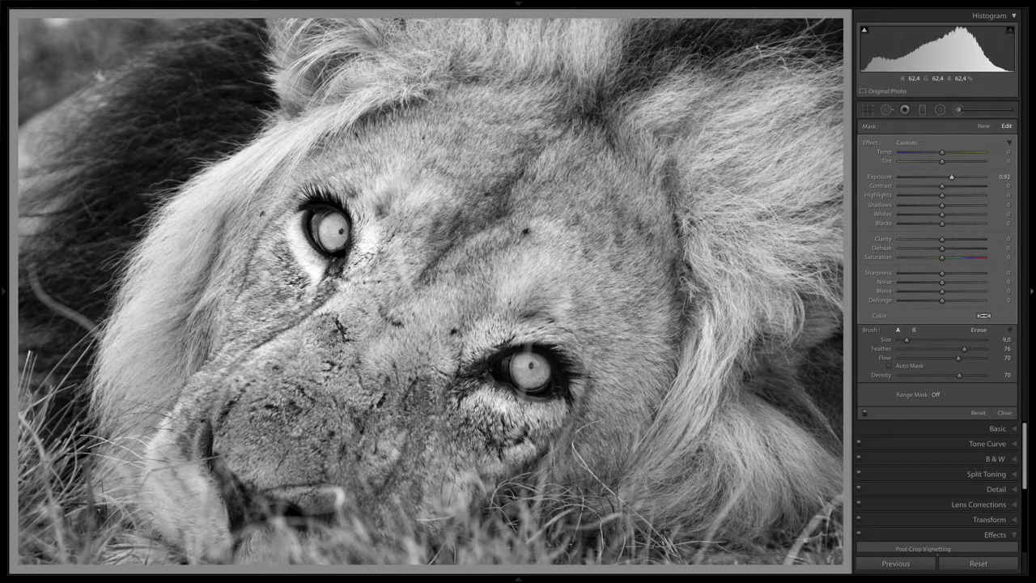
mouse_move(191, 192)
mouse_down()
mouse_move(199, 219)
mouse_move(164, 349)
mouse_move(154, 335)
mouse_move(187, 293)
mouse_move(187, 328)
mouse_move(237, 204)
mouse_move(296, 150)
mouse_up()
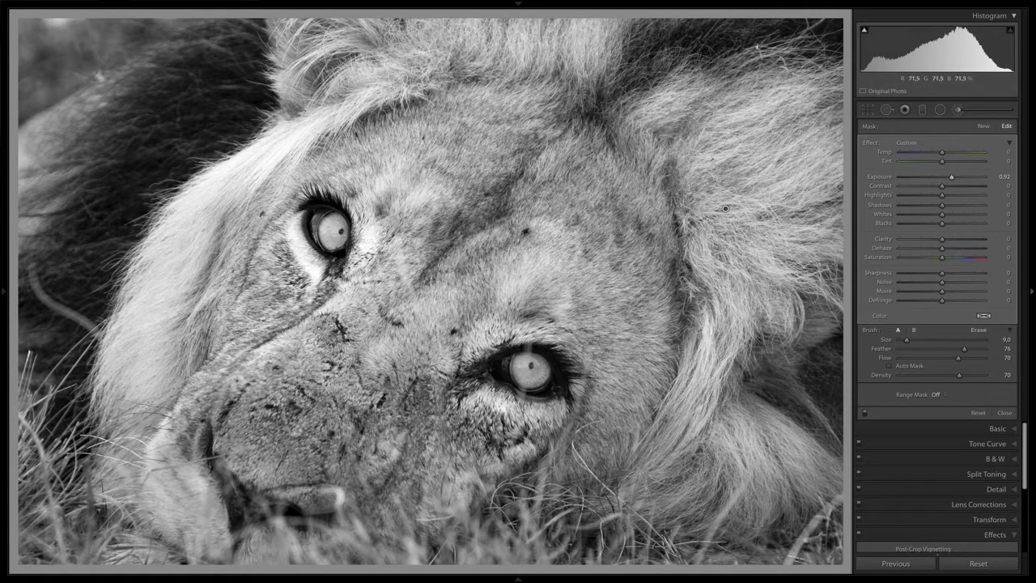
Add a new brush mask with Exposure 0.16, paint the light fur above the lower eye, and toggle the mask pins
click(981, 127)
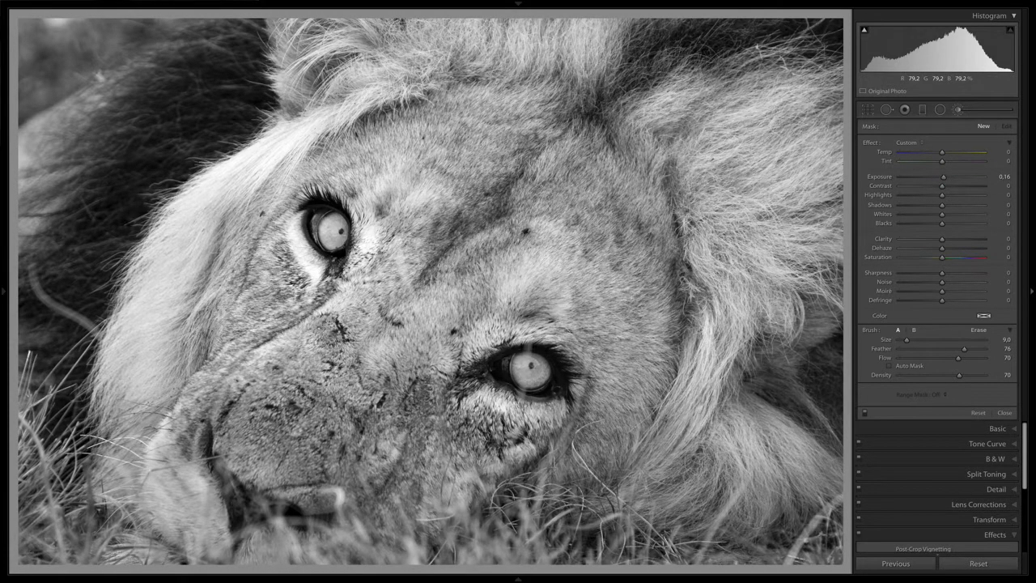
mouse_move(533, 282)
mouse_down()
mouse_move(556, 279)
mouse_move(555, 263)
mouse_up()
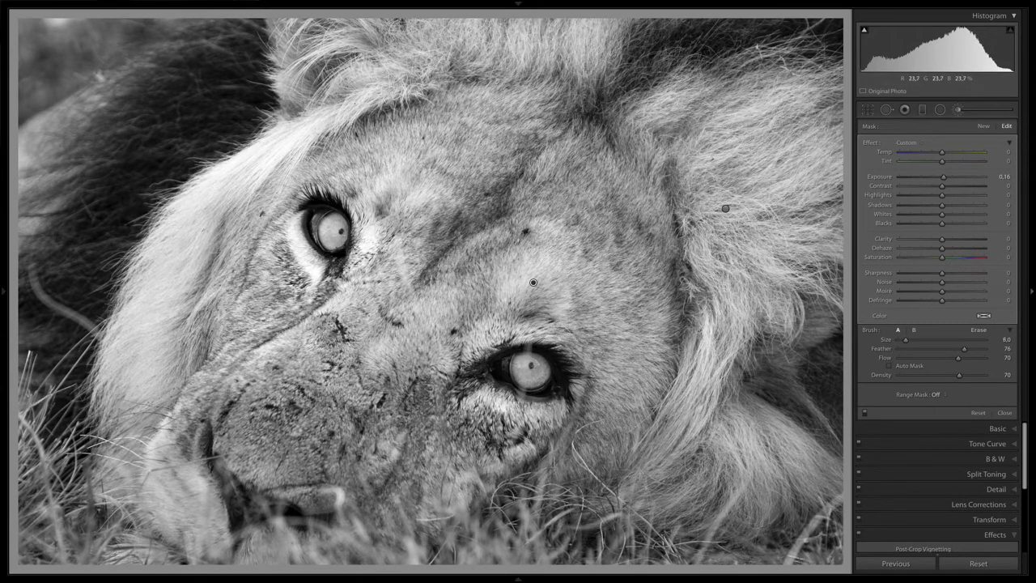
key([)
key(h)
key(h)
key(h)
key(h)
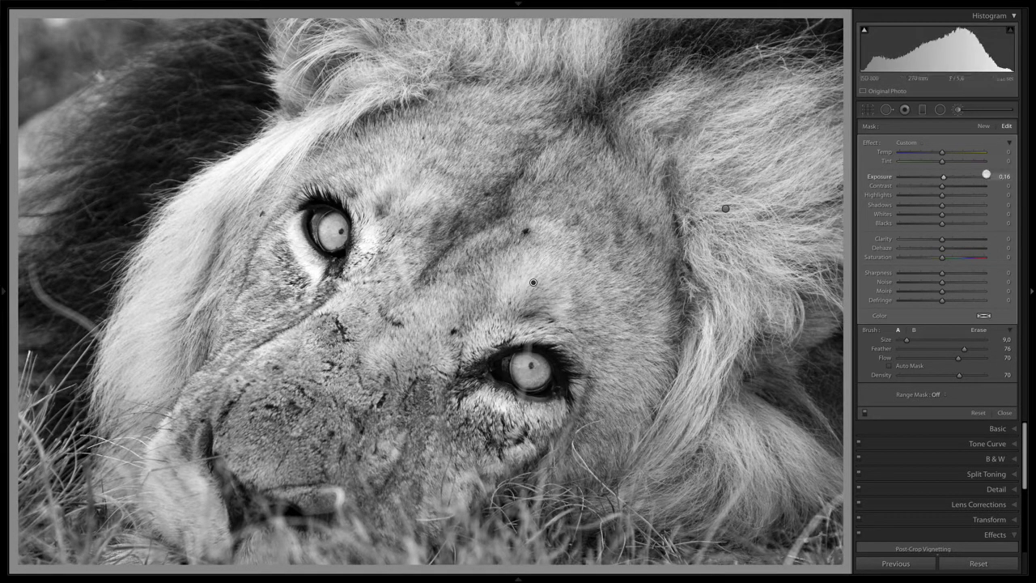
Add a new brush mask with Exposure -0.86 and darken the black mane in the background and the dark gap above the forehead
click(982, 127)
drag(942, 176, 932, 177)
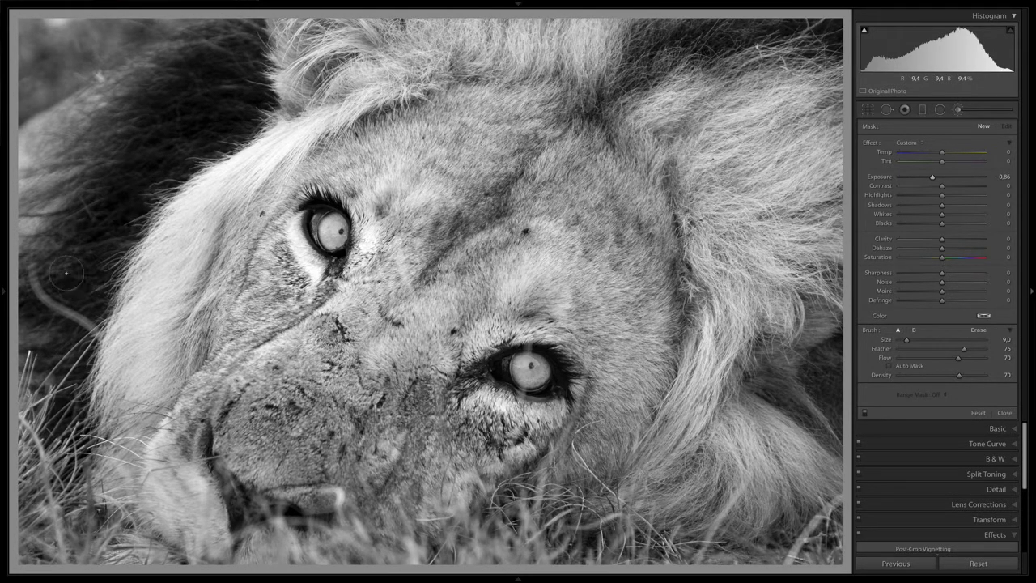
mouse_move(204, 104)
mouse_down()
mouse_move(185, 70)
mouse_move(219, 37)
mouse_up()
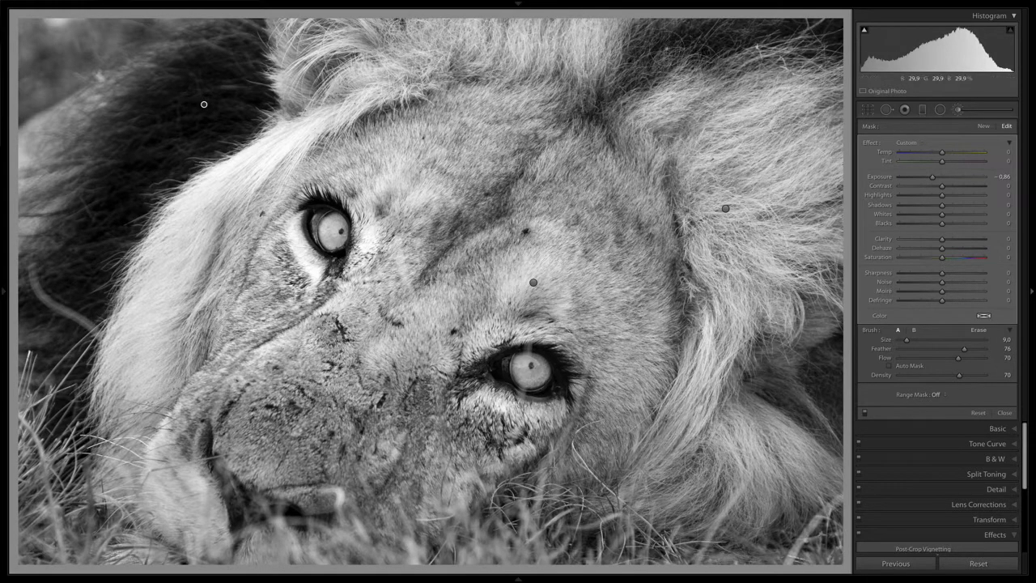
mouse_move(620, 87)
mouse_down()
mouse_move(666, 43)
mouse_move(729, 38)
mouse_move(716, 55)
mouse_move(668, 40)
mouse_move(596, 114)
mouse_move(666, 61)
mouse_move(736, 51)
mouse_move(642, 46)
mouse_move(624, 84)
mouse_up()
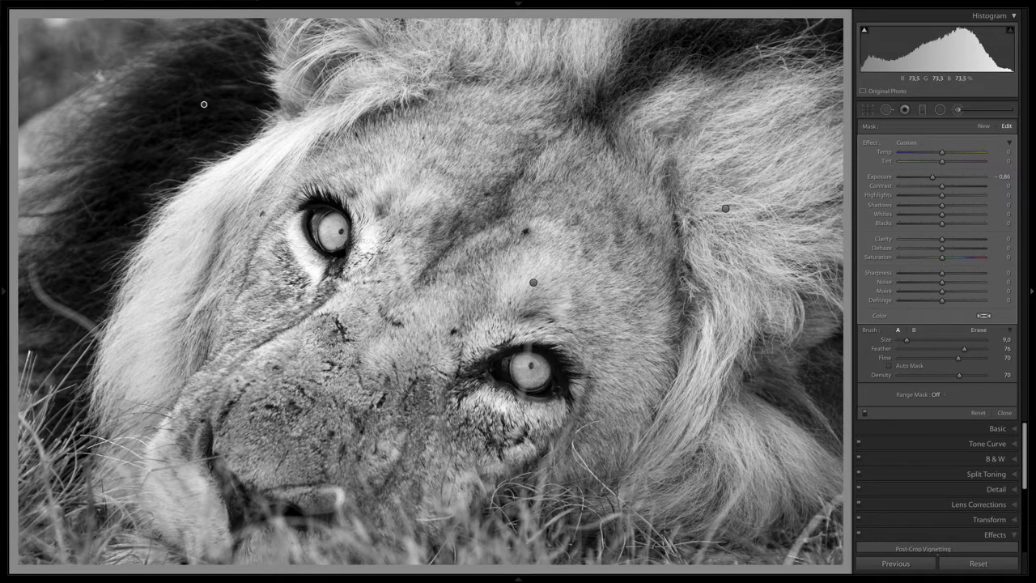
Add a new brush mask with Exposure -0.56 and darken the shadow areas of the forehead and along the nose
click(983, 126)
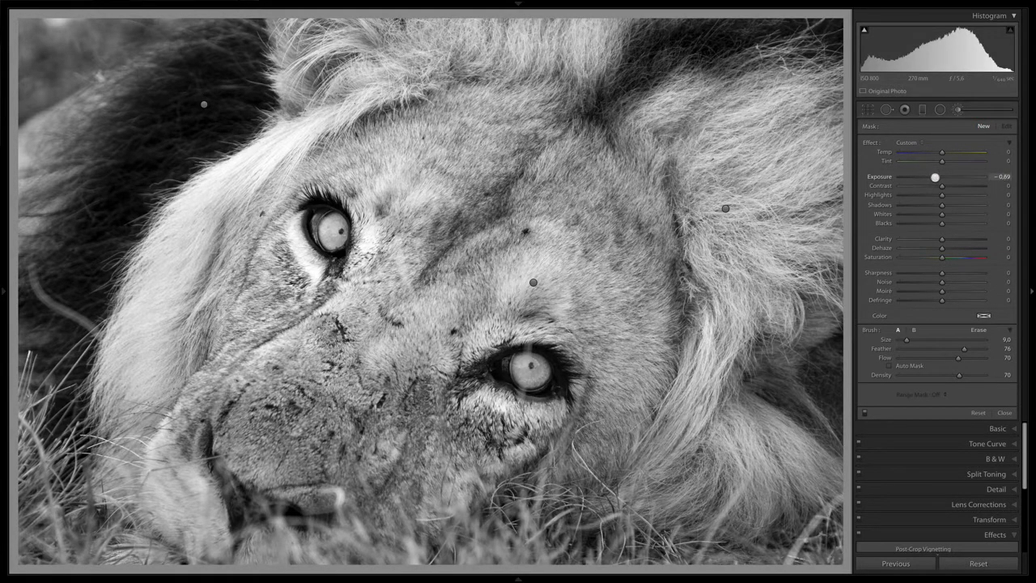
drag(936, 177, 936, 177)
mouse_move(508, 203)
mouse_down()
mouse_move(499, 212)
mouse_move(568, 191)
mouse_move(618, 222)
mouse_move(640, 251)
mouse_move(639, 298)
mouse_up()
mouse_move(554, 166)
mouse_down()
mouse_move(408, 152)
mouse_move(371, 134)
mouse_move(388, 124)
mouse_up()
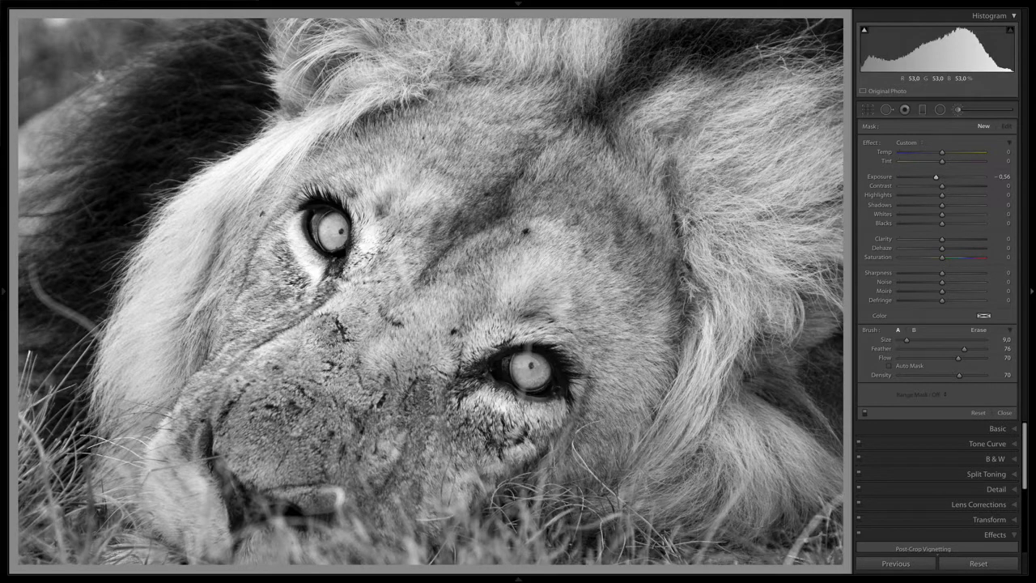
mouse_move(267, 427)
mouse_down()
mouse_move(371, 455)
mouse_move(417, 428)
mouse_move(419, 411)
mouse_move(236, 404)
mouse_move(201, 382)
mouse_move(247, 319)
mouse_move(248, 276)
mouse_up()
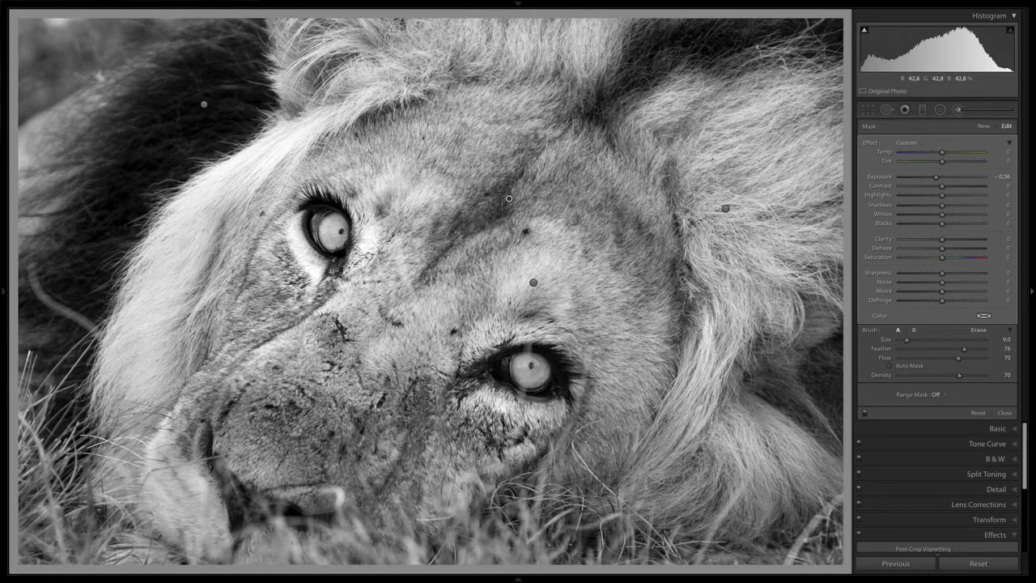
Extend the darkening mask around the lower eye, the upper brow and the face's edge against the mane, and close the brush
drag(615, 420, 593, 450)
drag(488, 360, 501, 366)
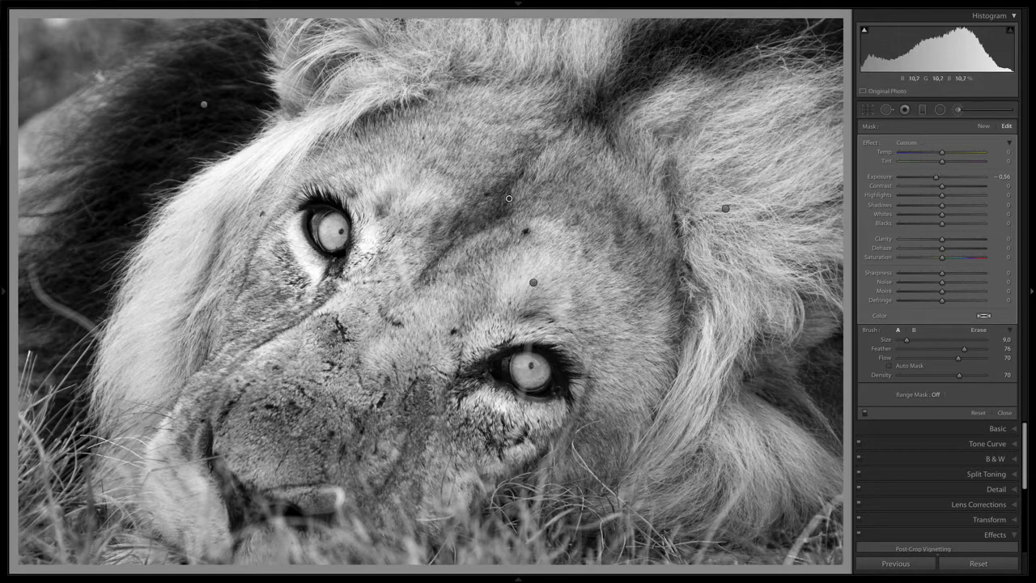
drag(403, 115, 314, 157)
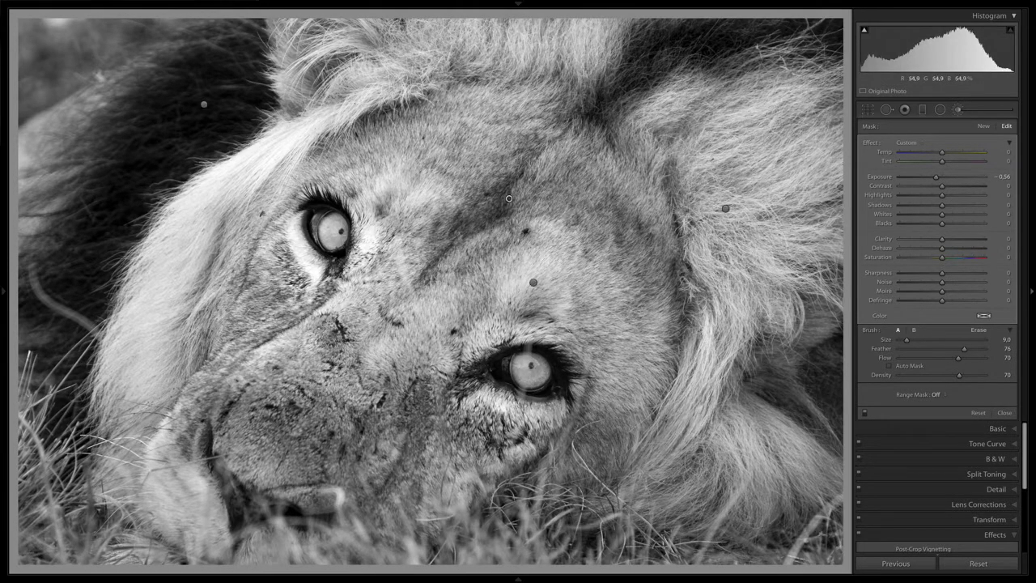
drag(632, 143, 661, 183)
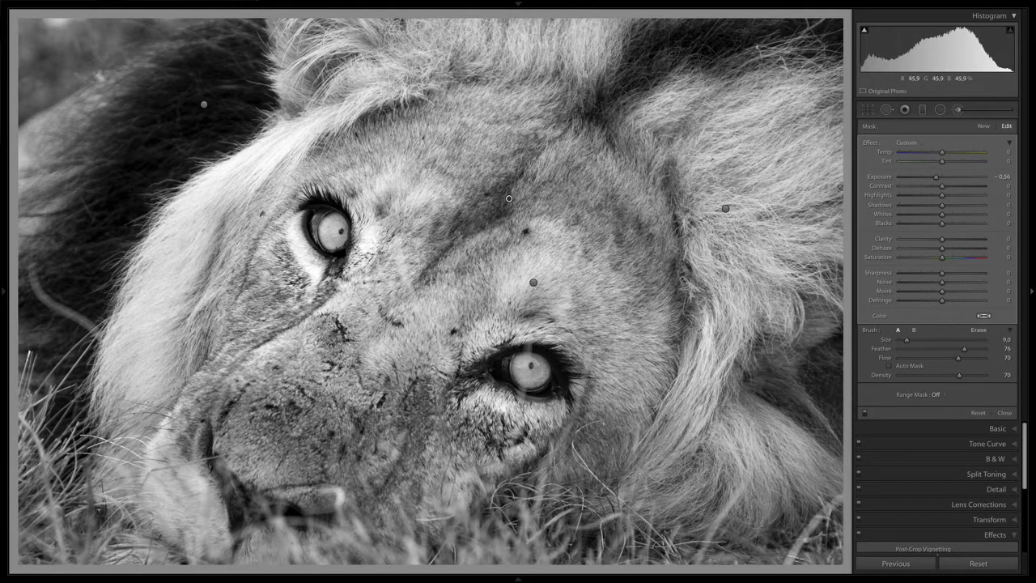
drag(623, 409, 651, 394)
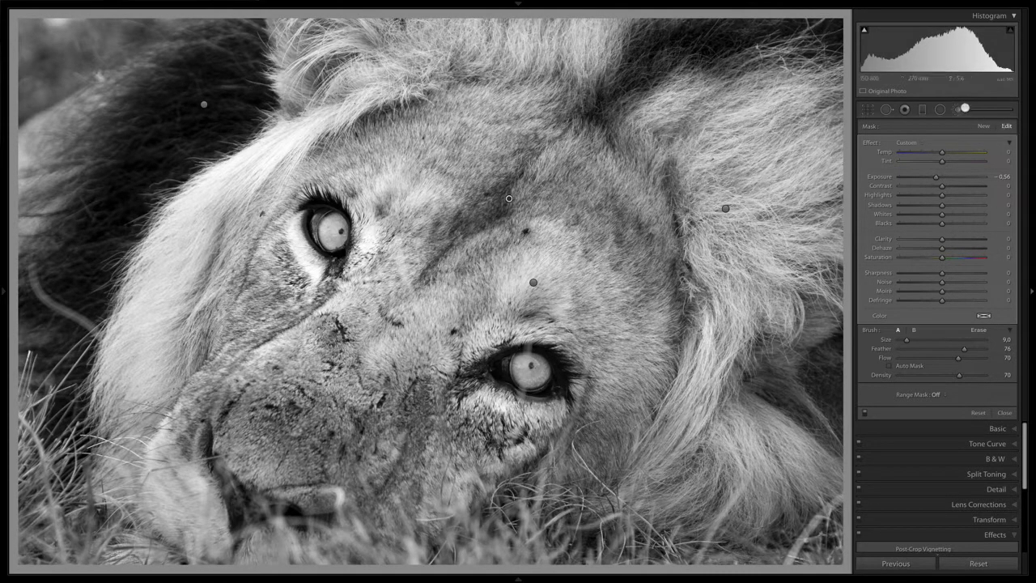
click(956, 111)
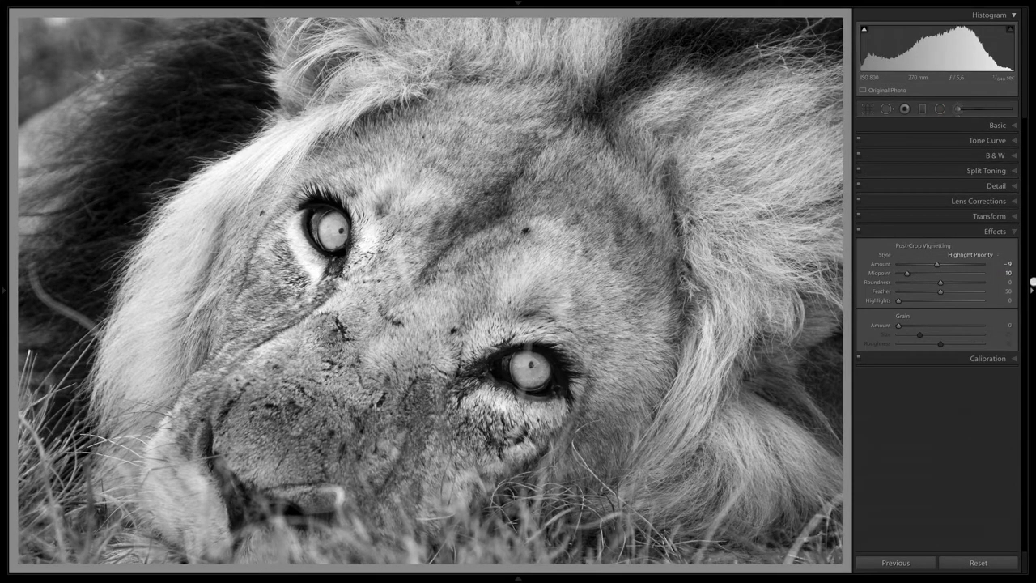
Compare the original and edited photo side by side in an enlarged view, and view the previous lion photo
click(1031, 289)
key(y)
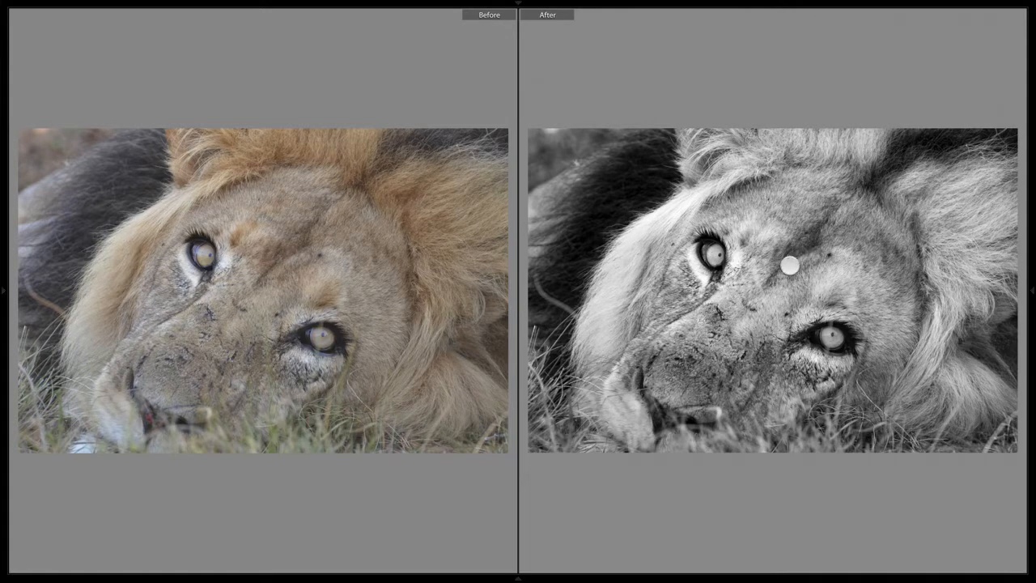
key(y)
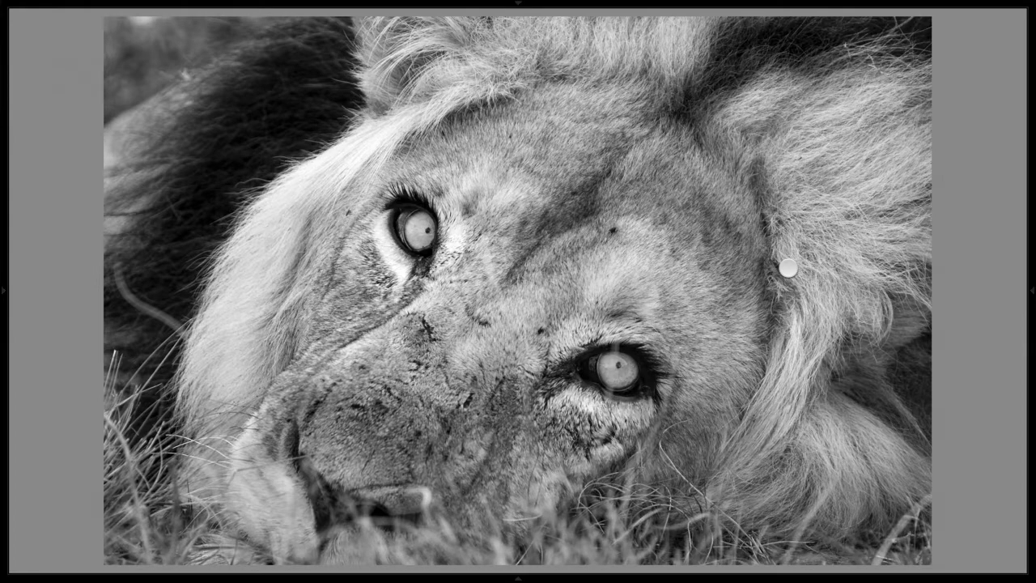
key(Left)
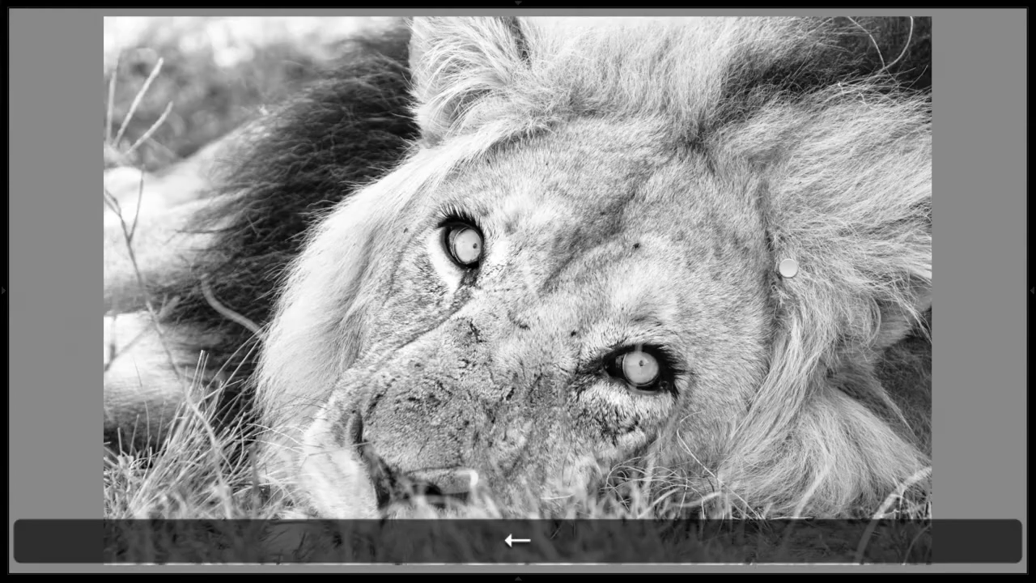